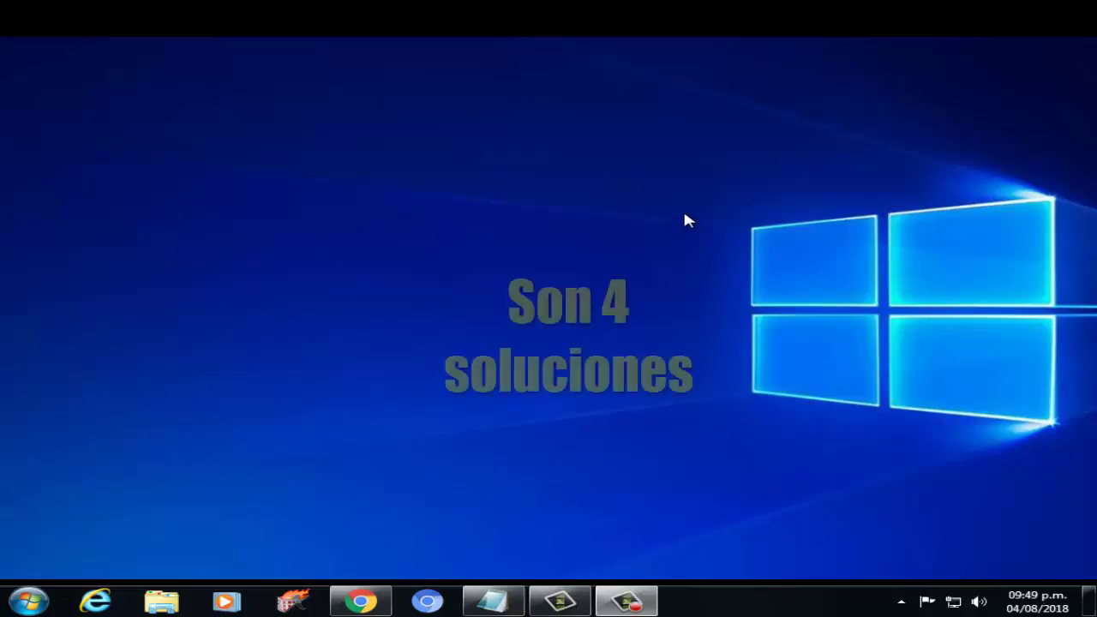
# Open the Archivos de programa folder on Disco local (C:) through Equipo
pyautogui.click(28, 600)
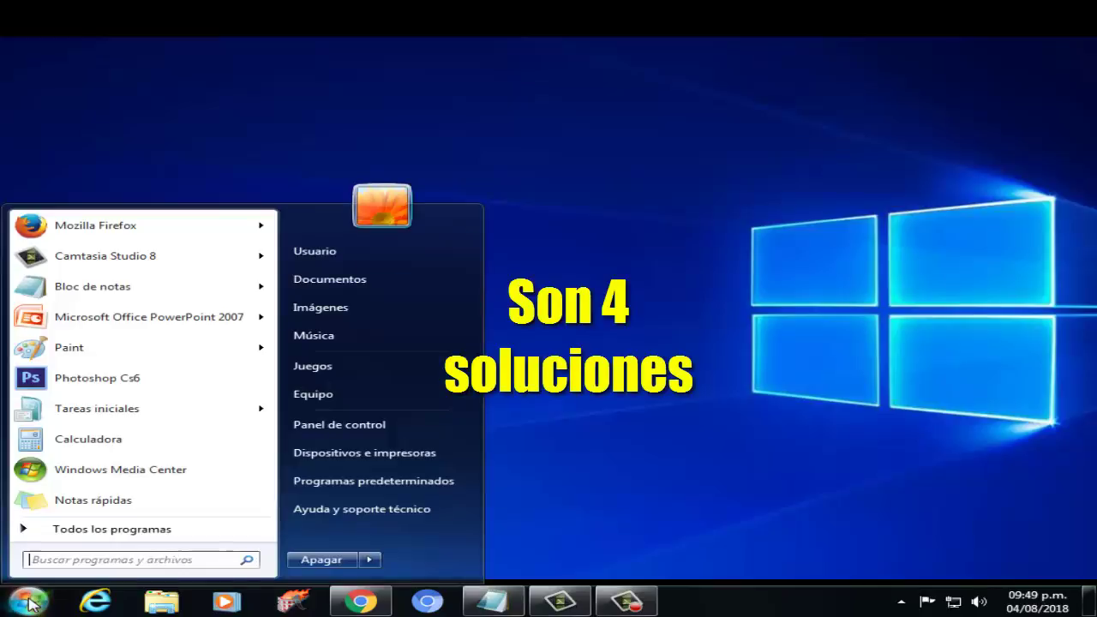
pyautogui.click(334, 395)
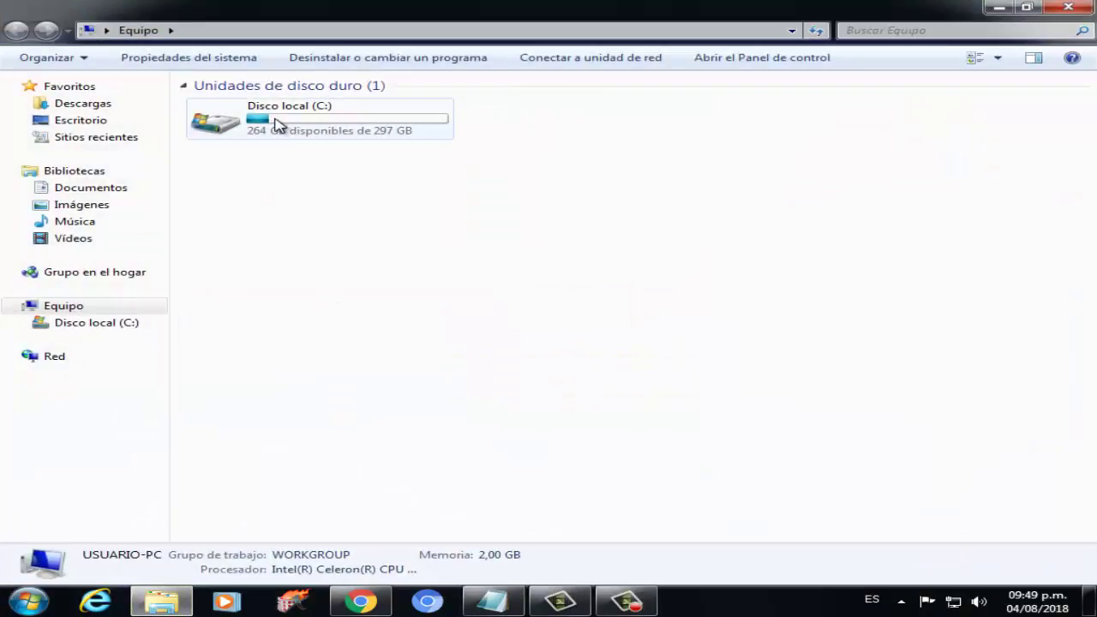
pyautogui.doubleClick(271, 120)
pyautogui.click(276, 121)
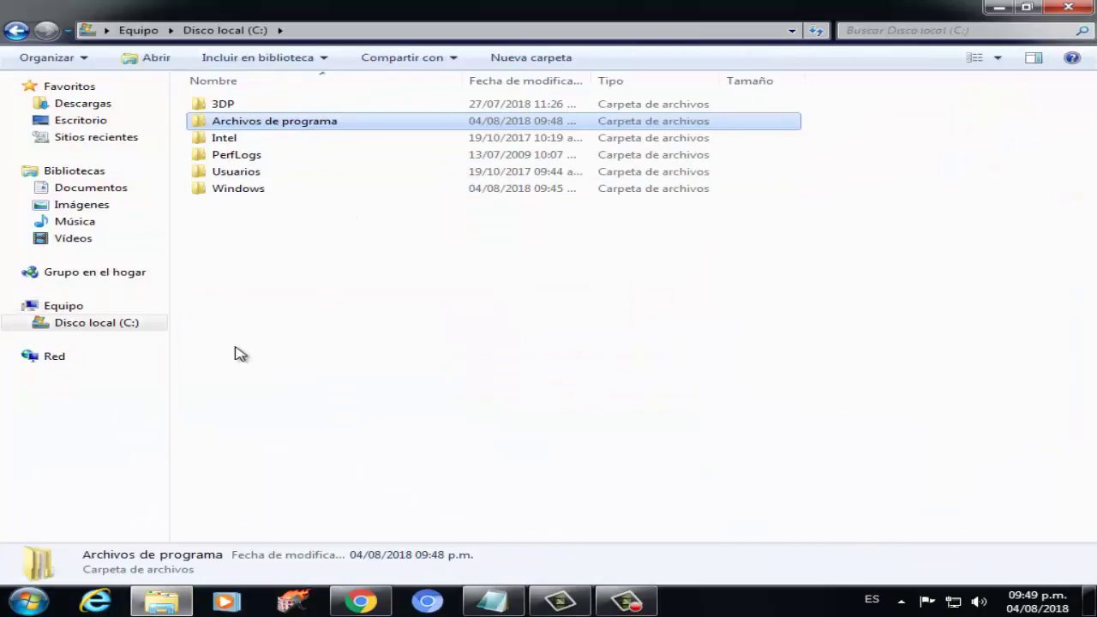
pyautogui.click(179, 109)
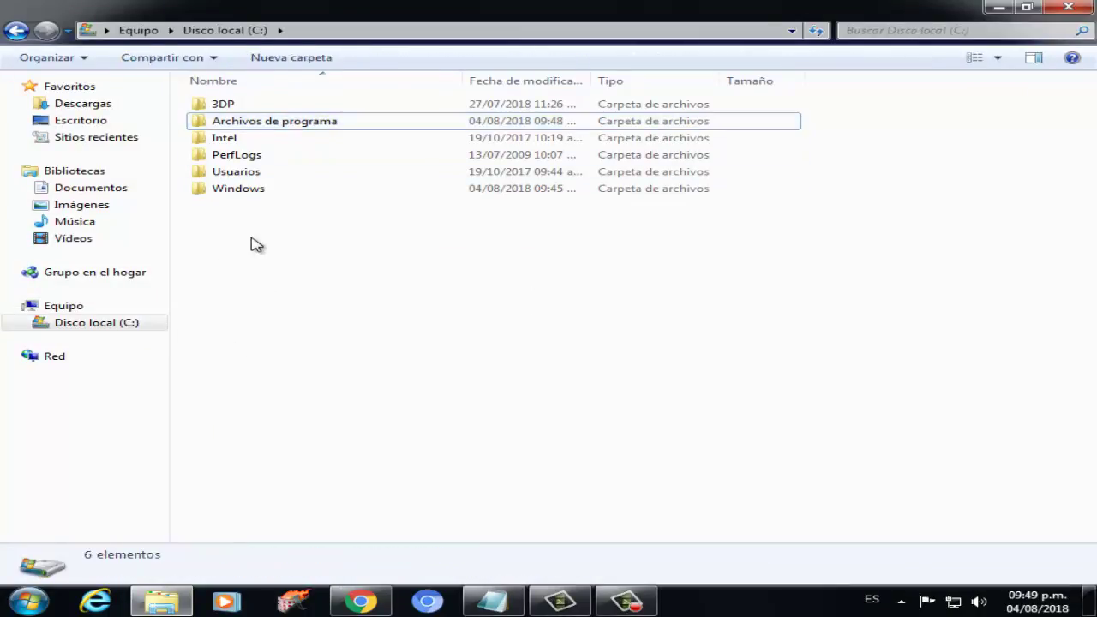
pyautogui.doubleClick(291, 126)
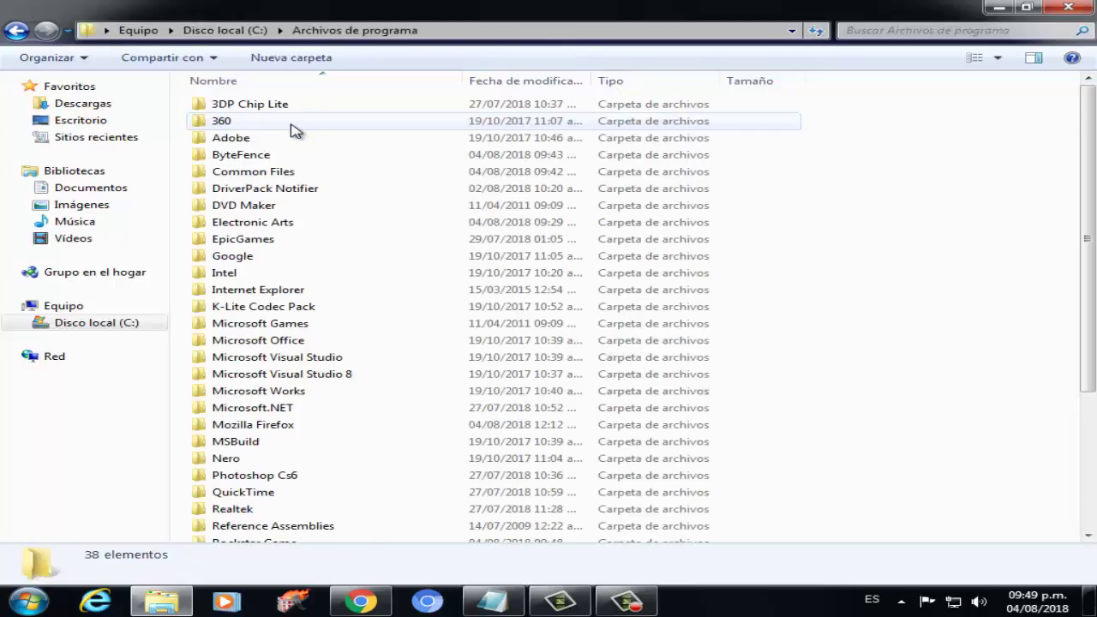
# Open the Gta san Andreas folder inside Rockstar Game
pyautogui.click(283, 494)
pyautogui.scroll(-2, 287, 495)
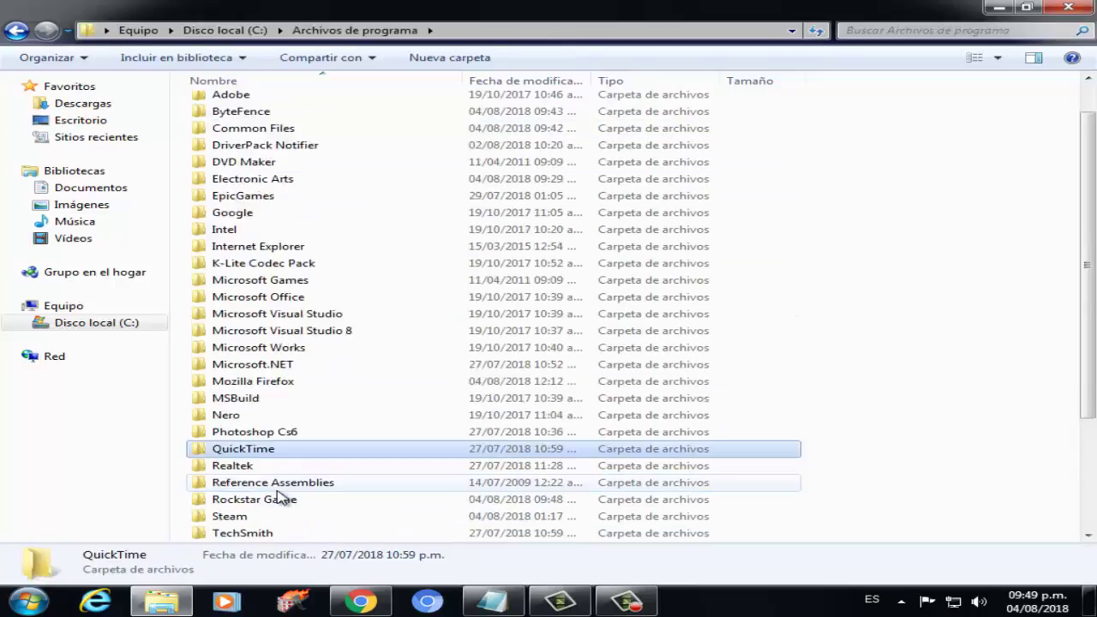
pyautogui.scroll(-2, 288, 448)
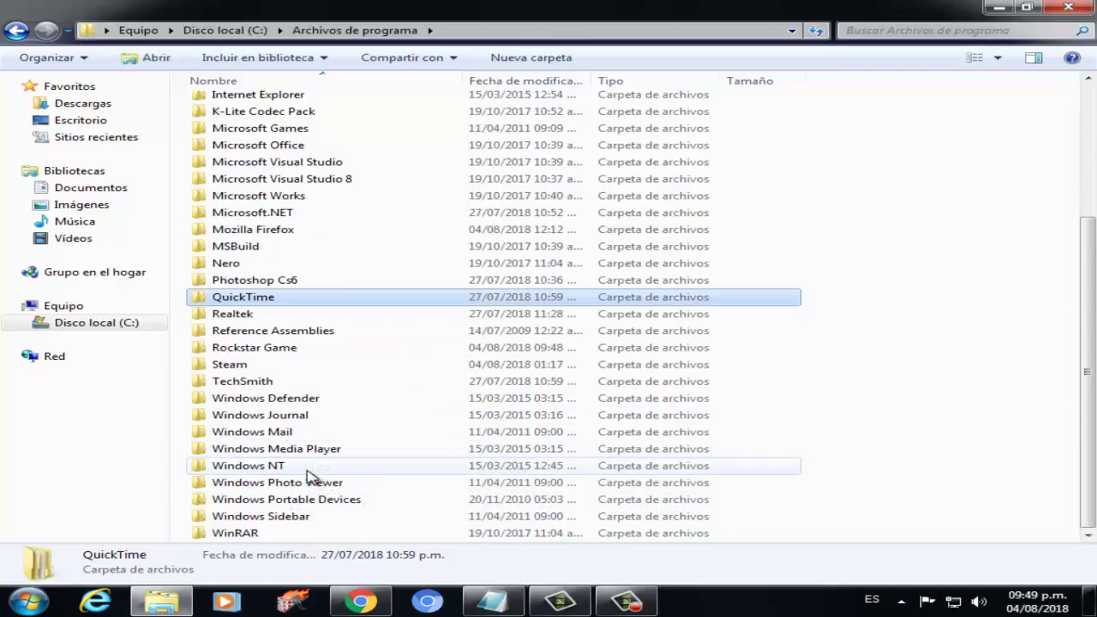
pyautogui.doubleClick(272, 352)
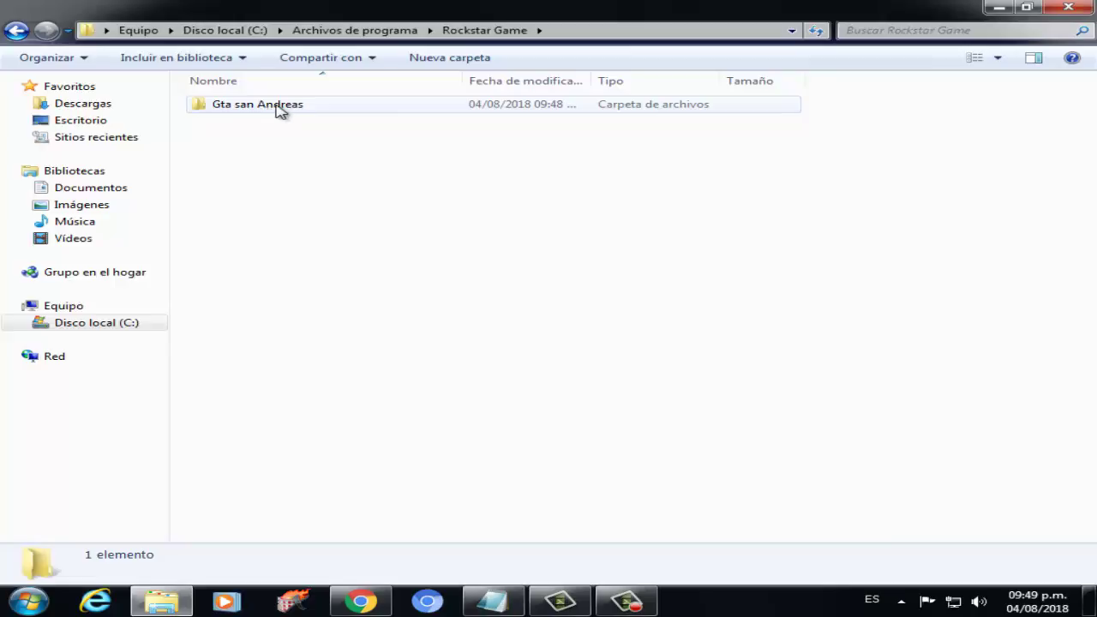
pyautogui.click(277, 109)
pyautogui.doubleClick(277, 109)
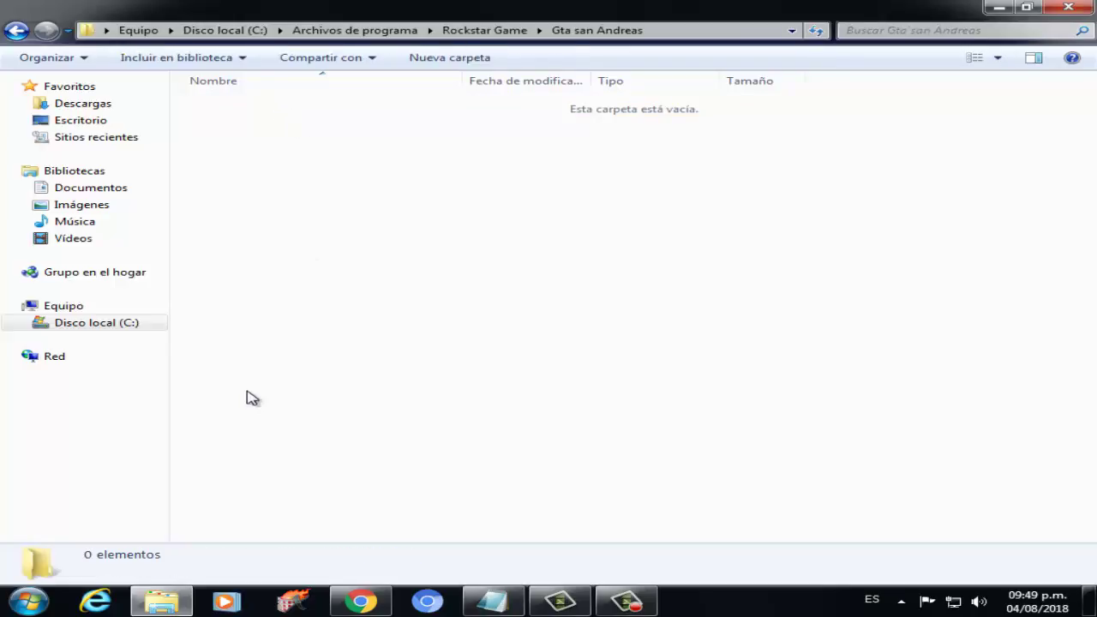
# Try Windows XP (Service Pack 3) compatibility mode and running as administrator in the properties of gta.exe, and discard the changes
pyautogui.moveTo(340, 176); pyautogui.dragTo(359, 326)
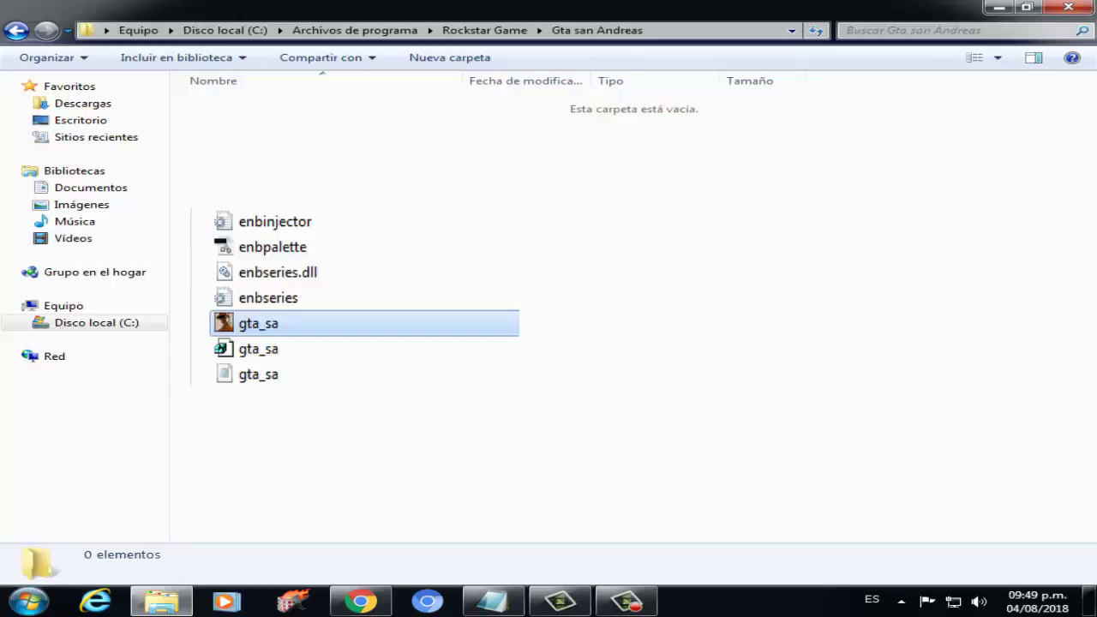
pyautogui.moveTo(359, 326); pyautogui.dragTo(331, 203)
pyautogui.rightClick(331, 203)
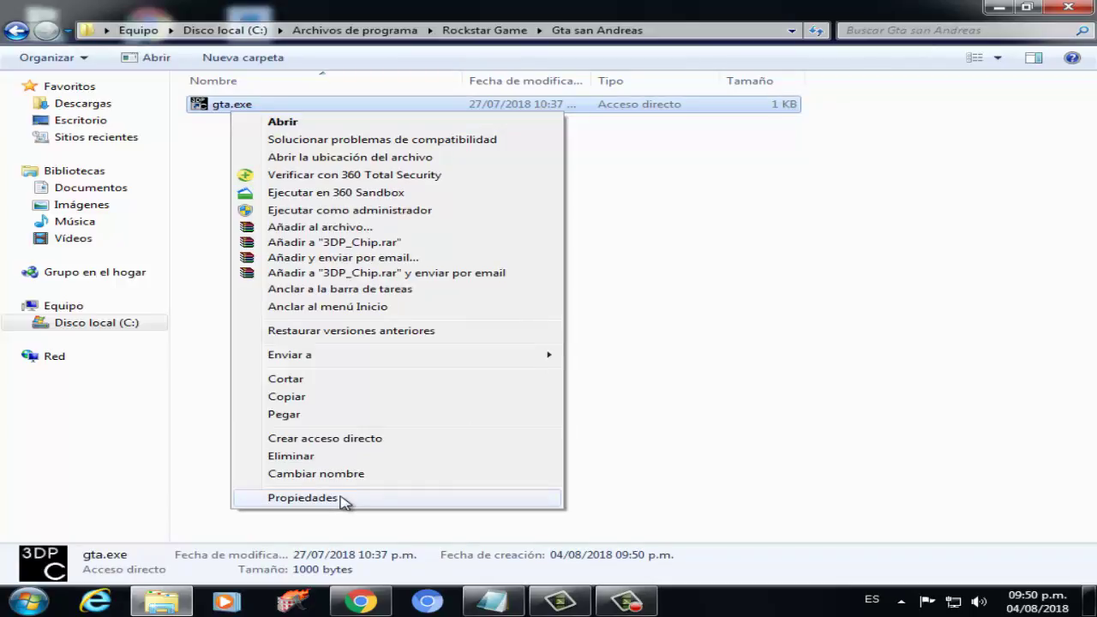
pyautogui.click(341, 497)
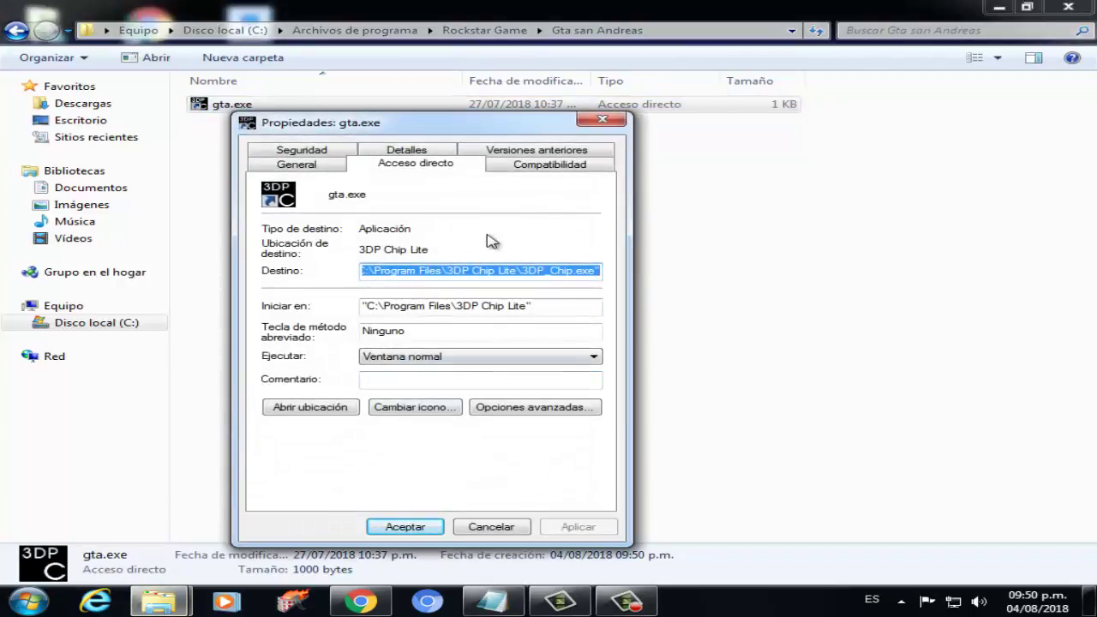
pyautogui.click(538, 168)
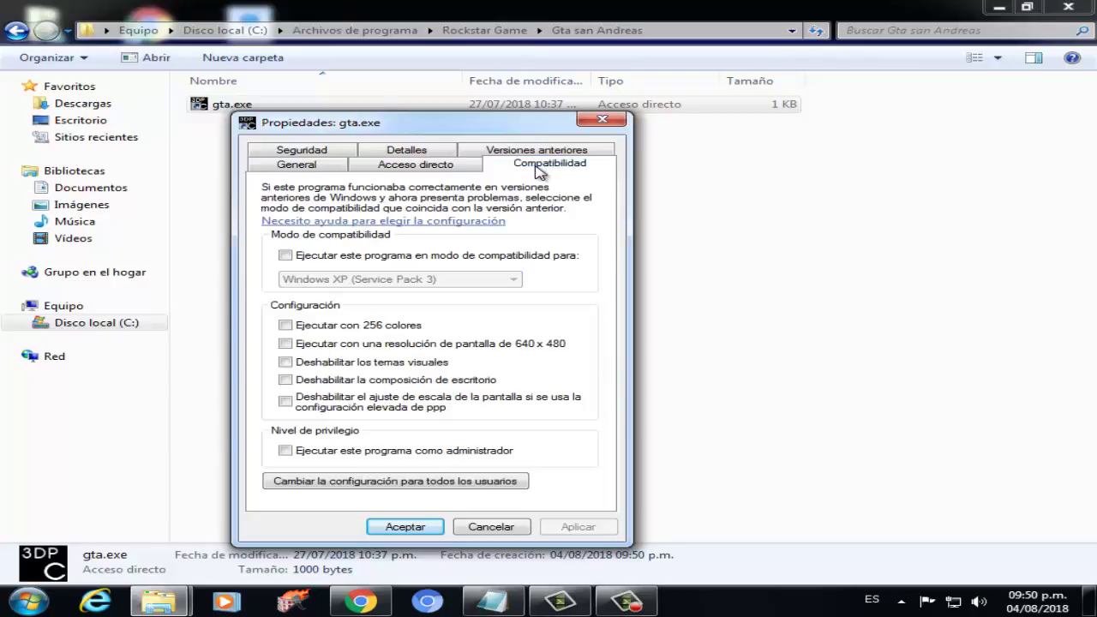
pyautogui.click(286, 255)
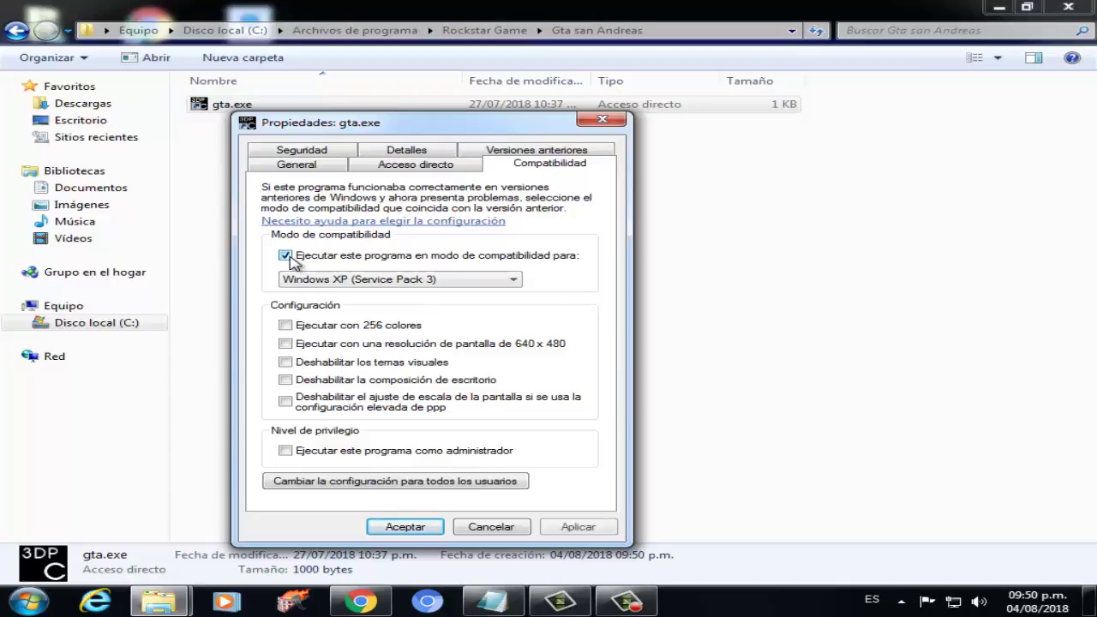
pyautogui.click(421, 283)
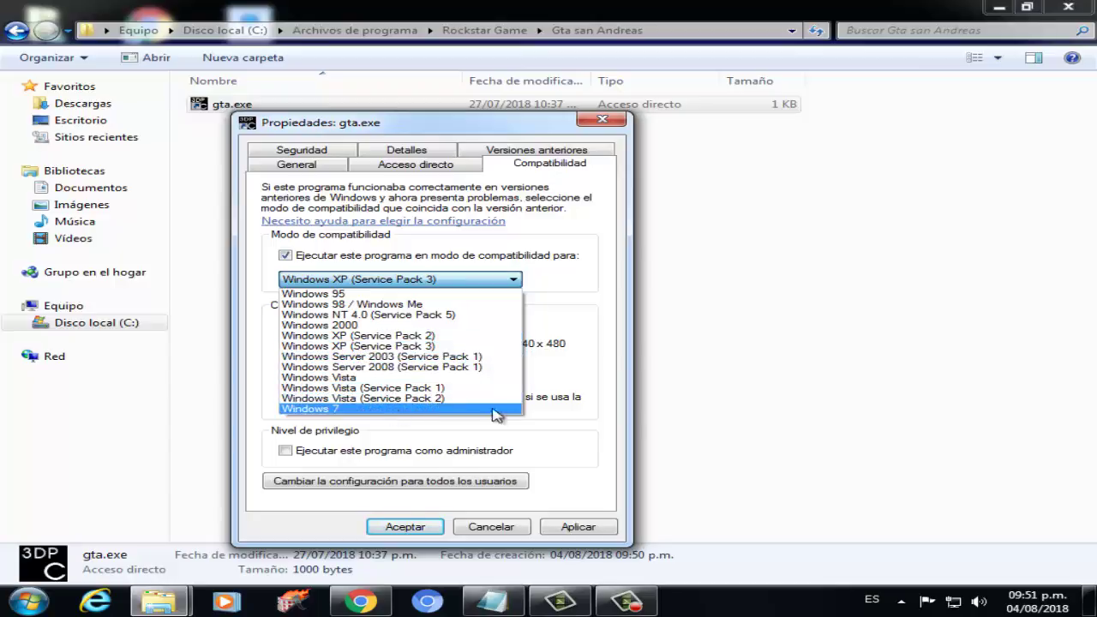
pyautogui.click(610, 306)
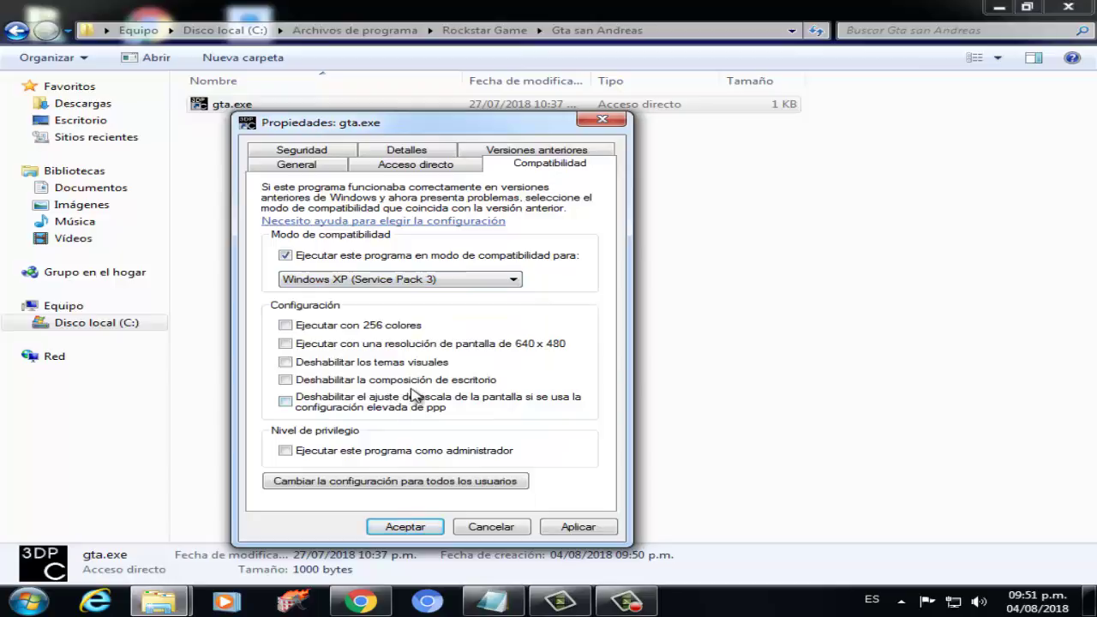
pyautogui.click(286, 450)
pyautogui.click(505, 531)
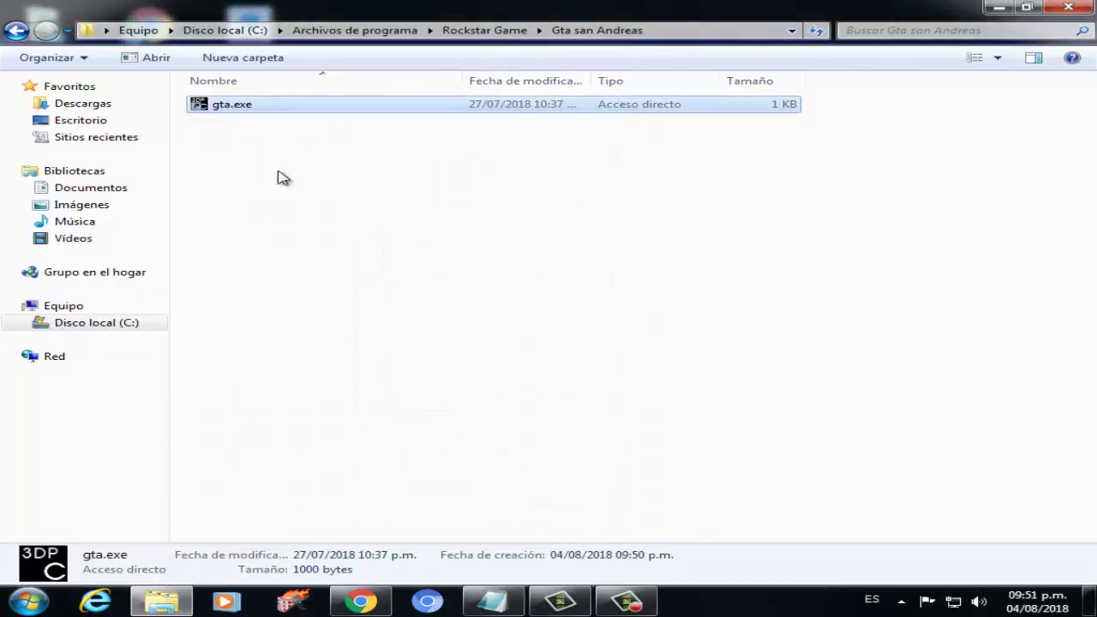
# Look at the run-as-administrator option for gta.exe without launching it, and close the folder window
pyautogui.rightClick(240, 110)
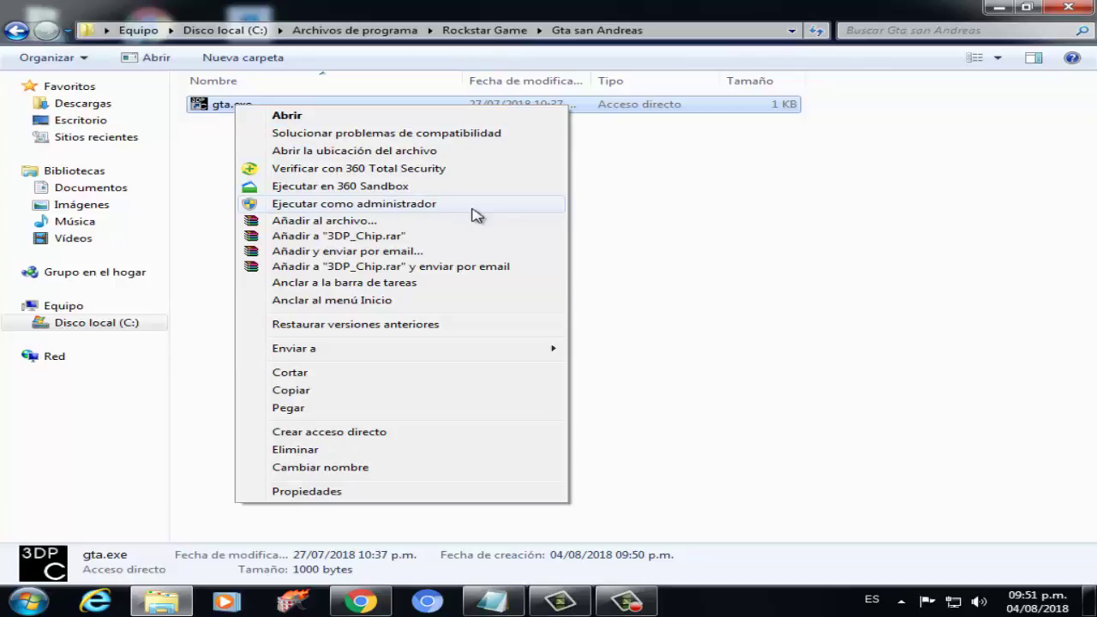
pyautogui.click(735, 207)
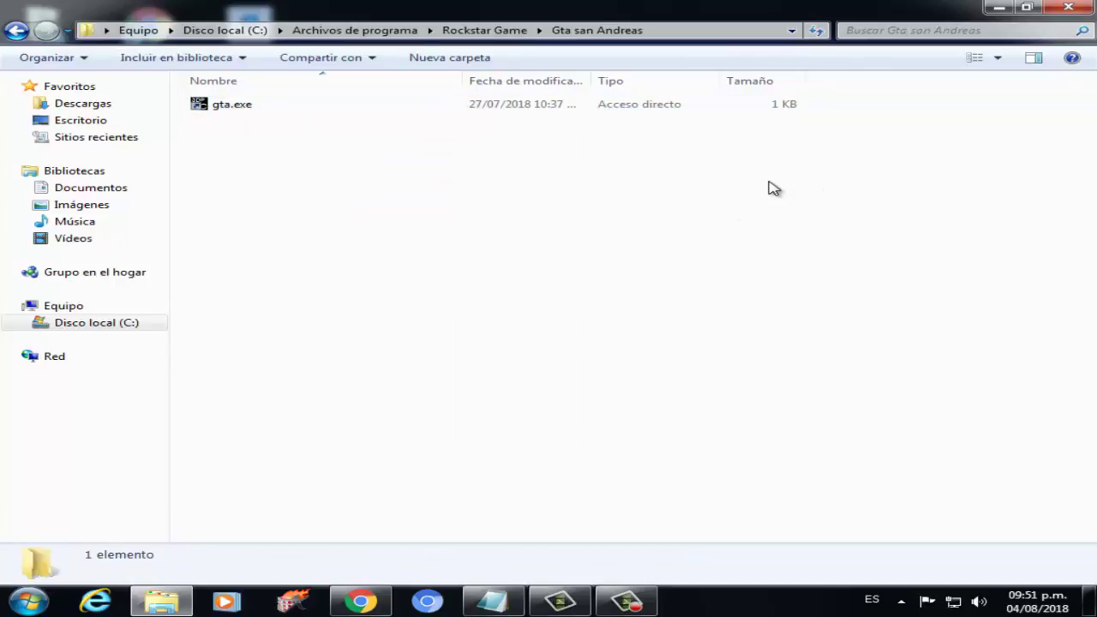
pyautogui.hotkey('alt', 'F4')
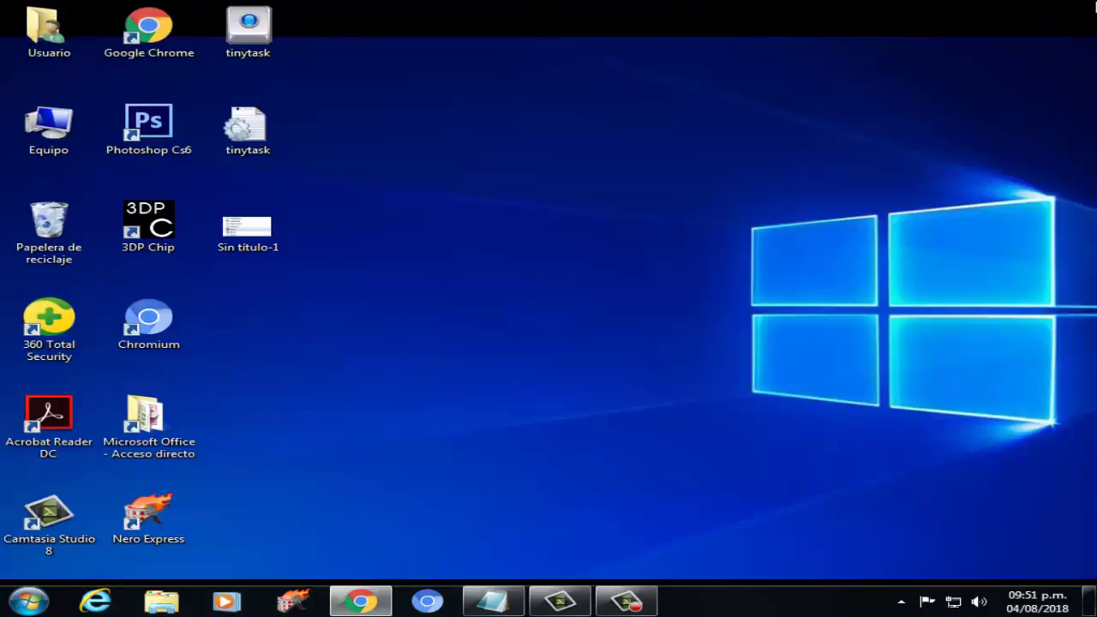
# Hide the desktop icons
pyautogui.rightClick(402, 59)
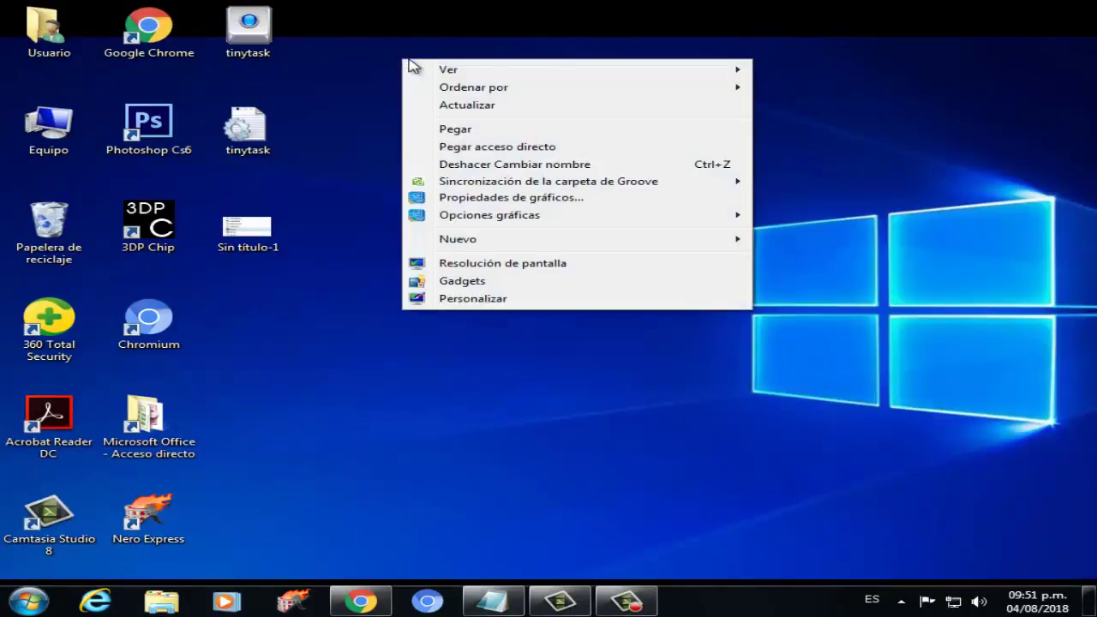
pyautogui.moveTo(443, 69)
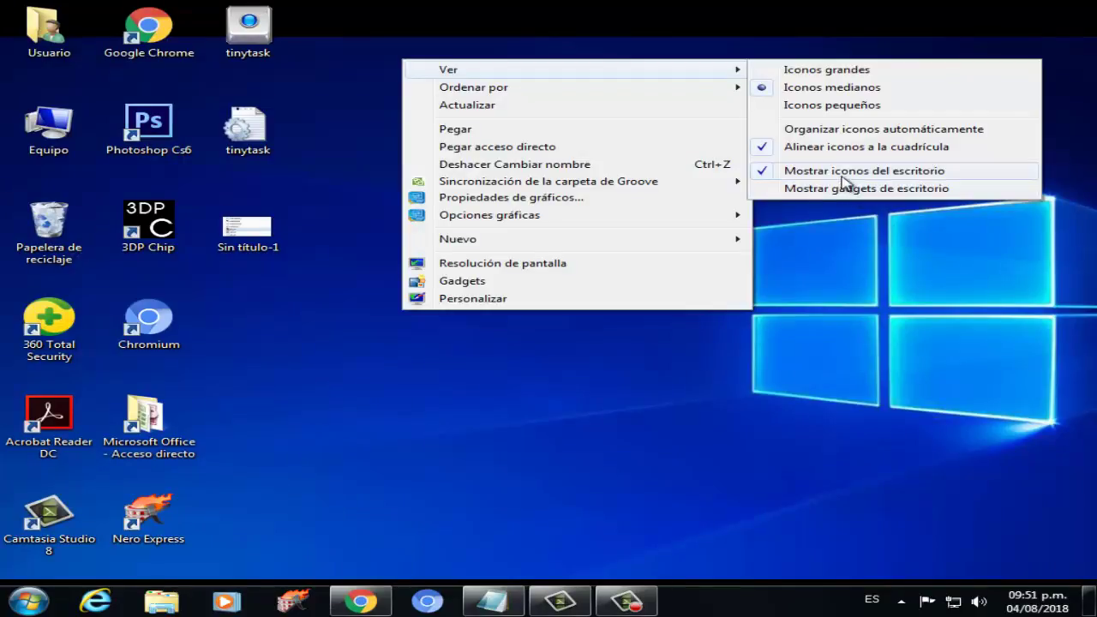
pyautogui.click(845, 172)
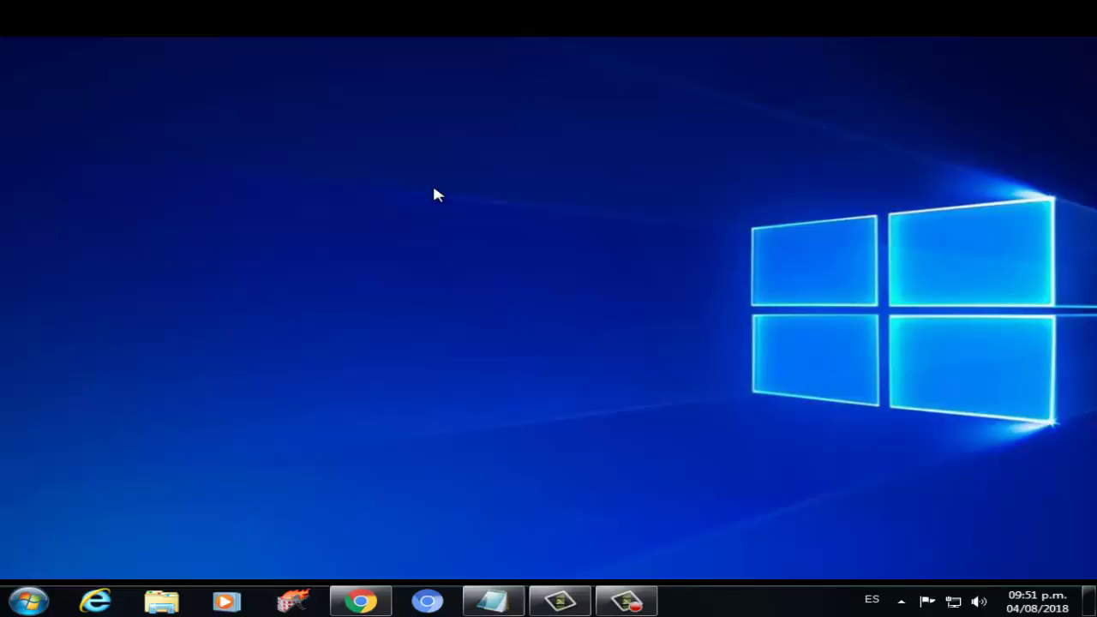
pyautogui.rightClick(434, 193)
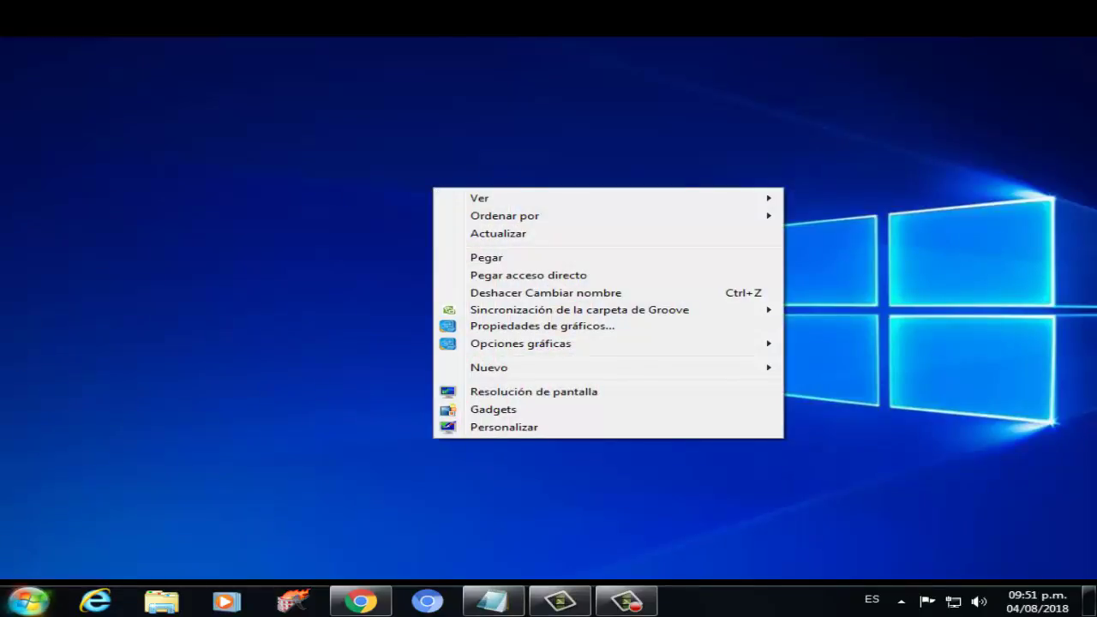
# Open the advanced system settings from the properties of Equipo
pyautogui.click(26, 601)
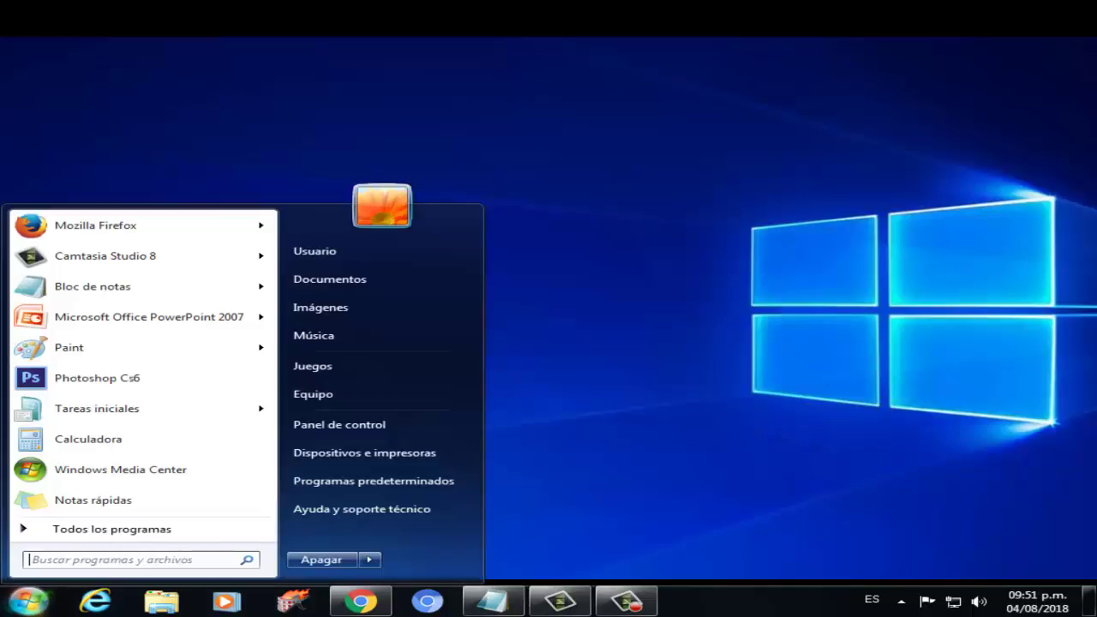
pyautogui.rightClick(326, 404)
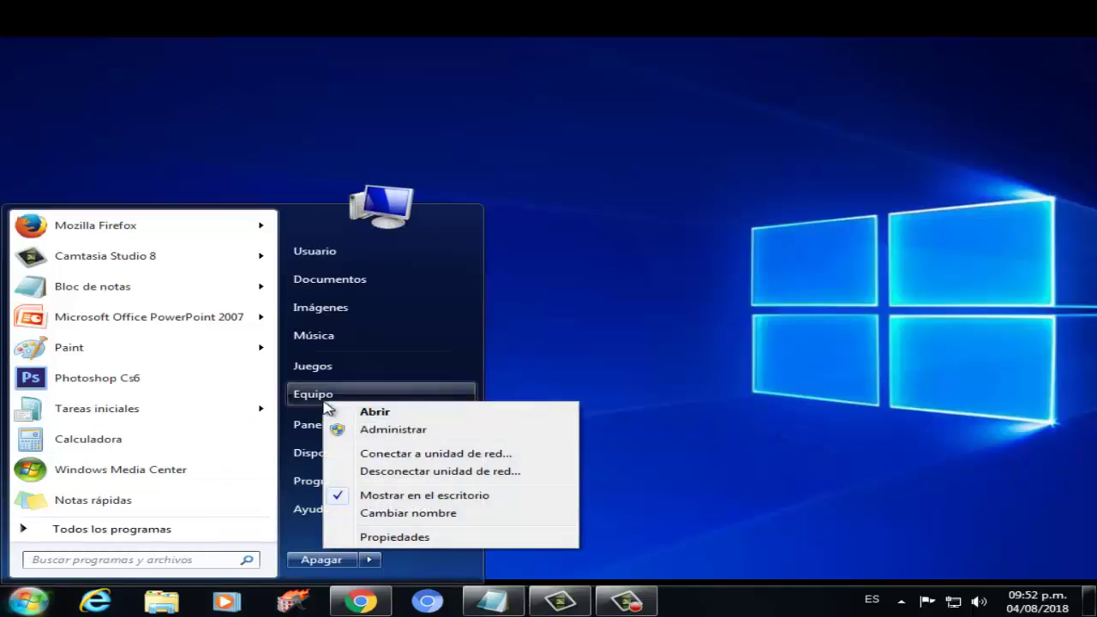
pyautogui.click(394, 537)
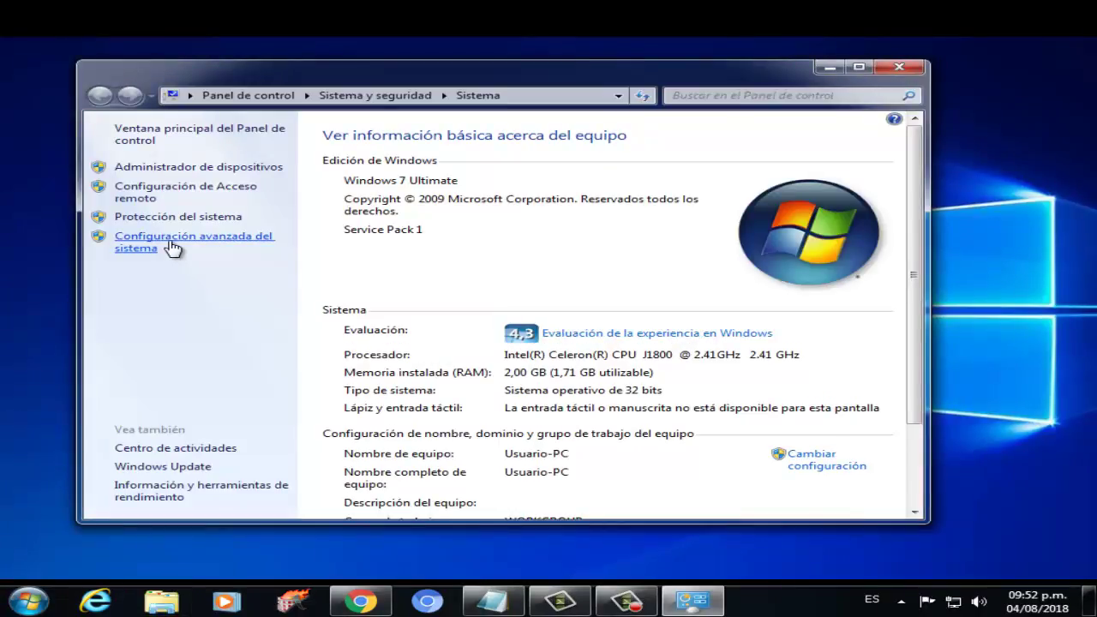
pyautogui.click(245, 243)
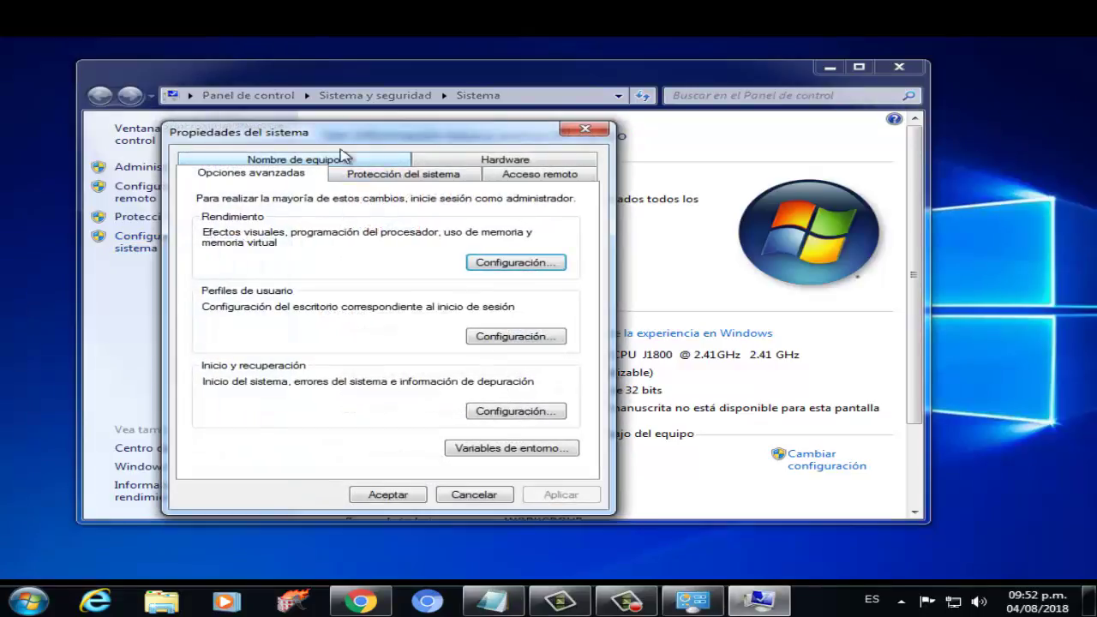
pyautogui.moveTo(341, 140); pyautogui.dragTo(396, 140)
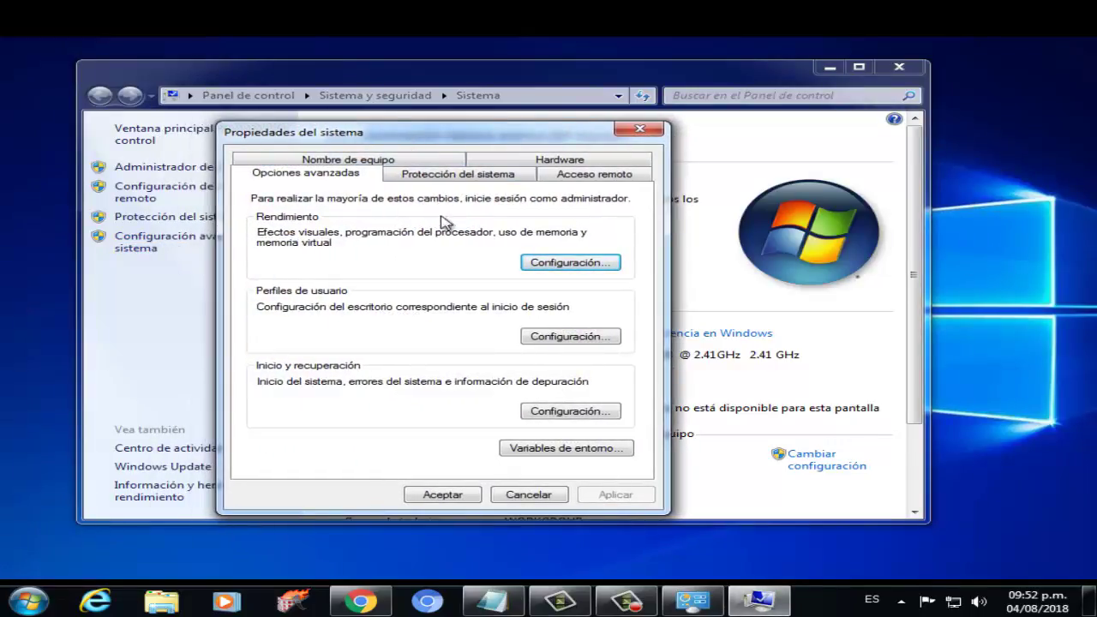
# In the performance options, set data execution prevention (DEP) to cover all programs and services except those selected
pyautogui.click(590, 265)
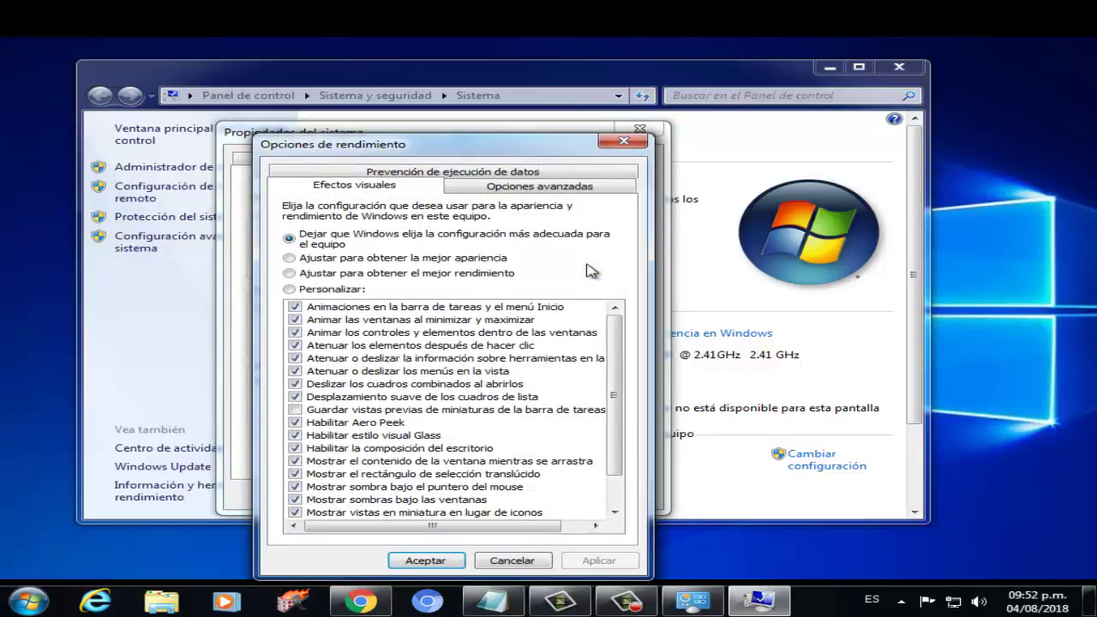
pyautogui.click(446, 175)
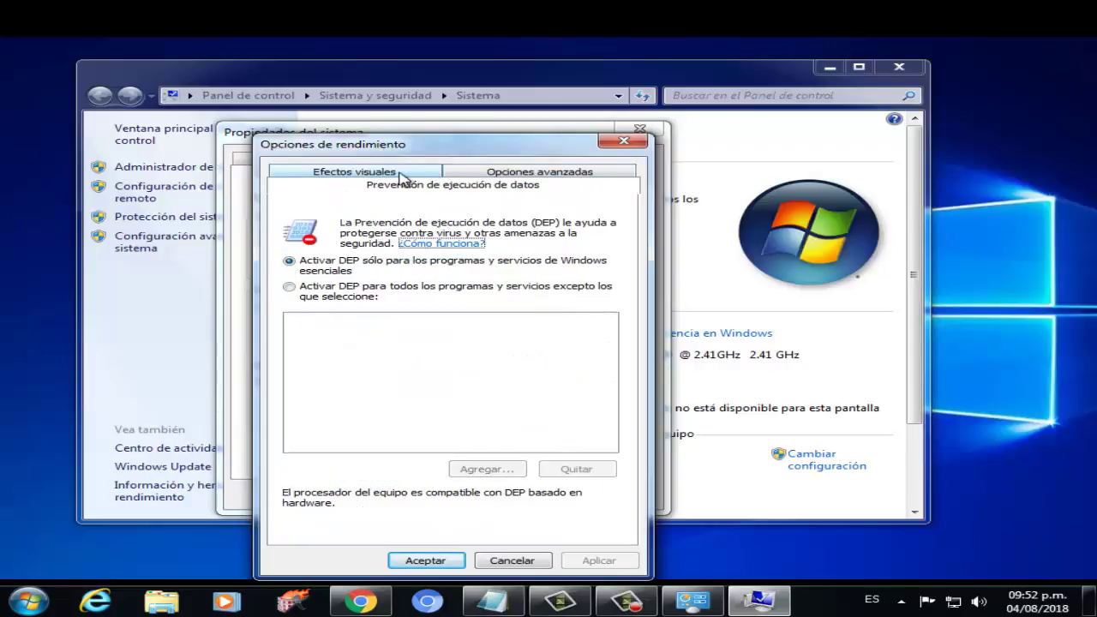
pyautogui.click(290, 287)
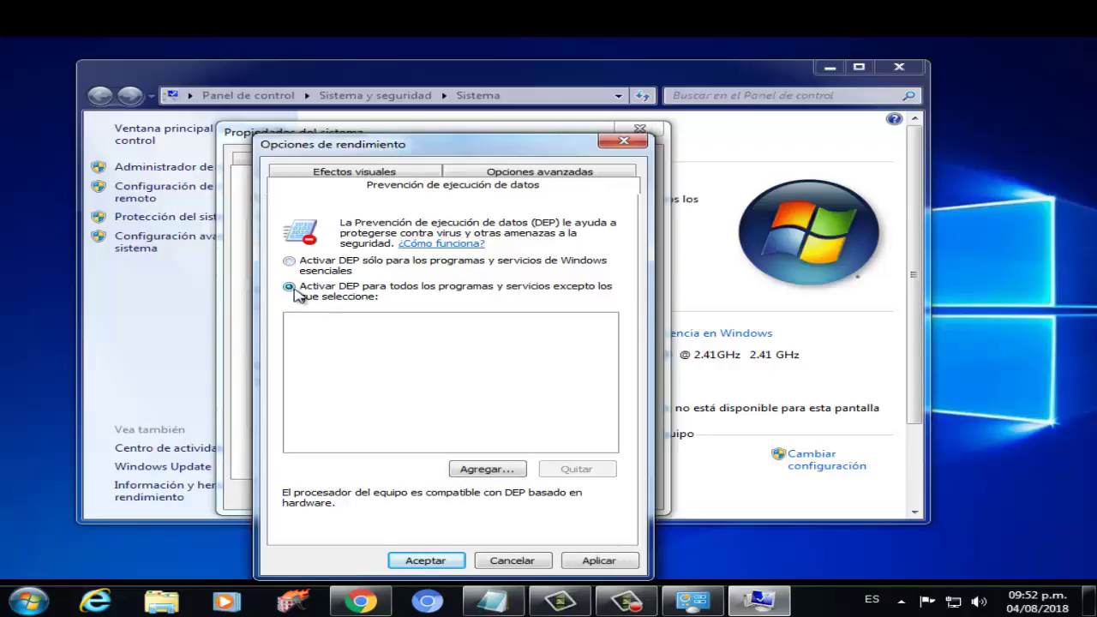
# Start adding a DEP exception and browse drive C: to Archivos de programa, Rockstar Game, Gta san Andreas
pyautogui.click(505, 475)
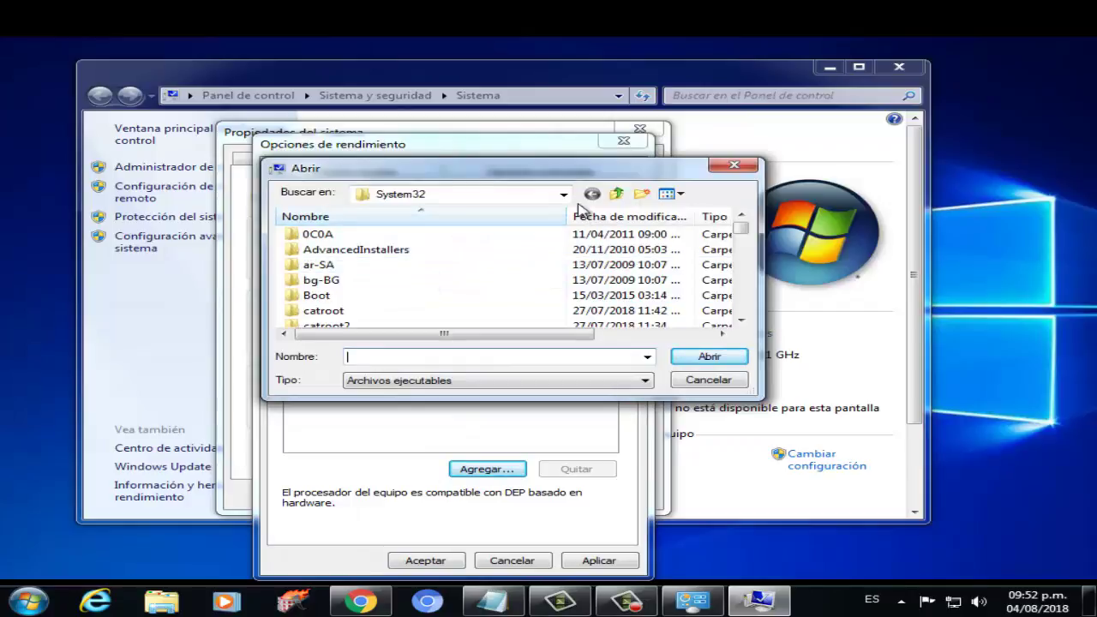
pyautogui.click(563, 194)
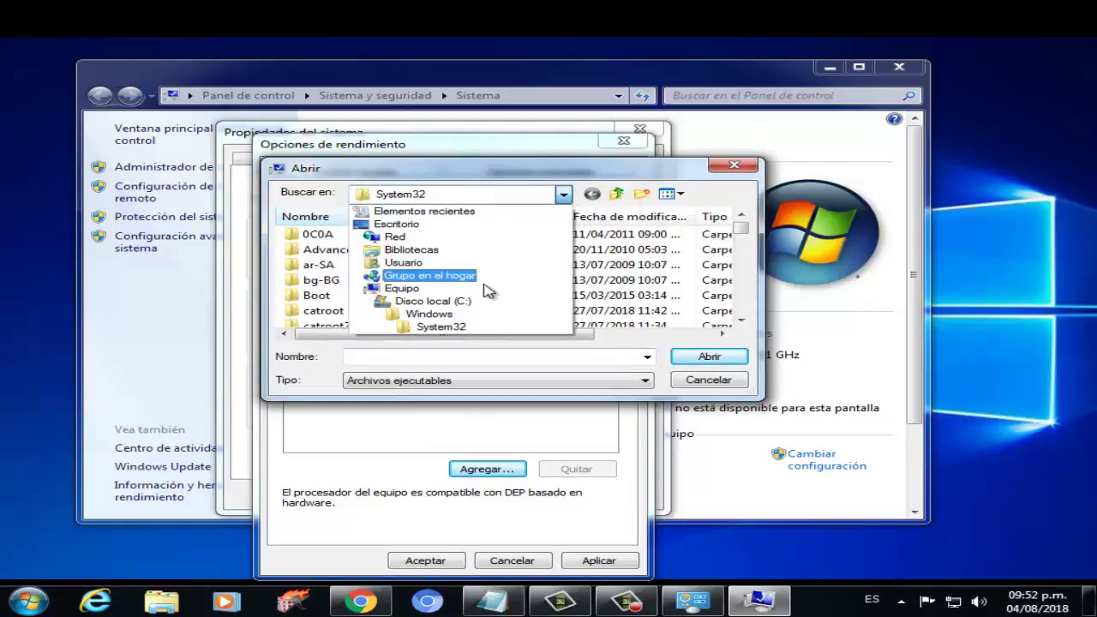
pyautogui.click(464, 301)
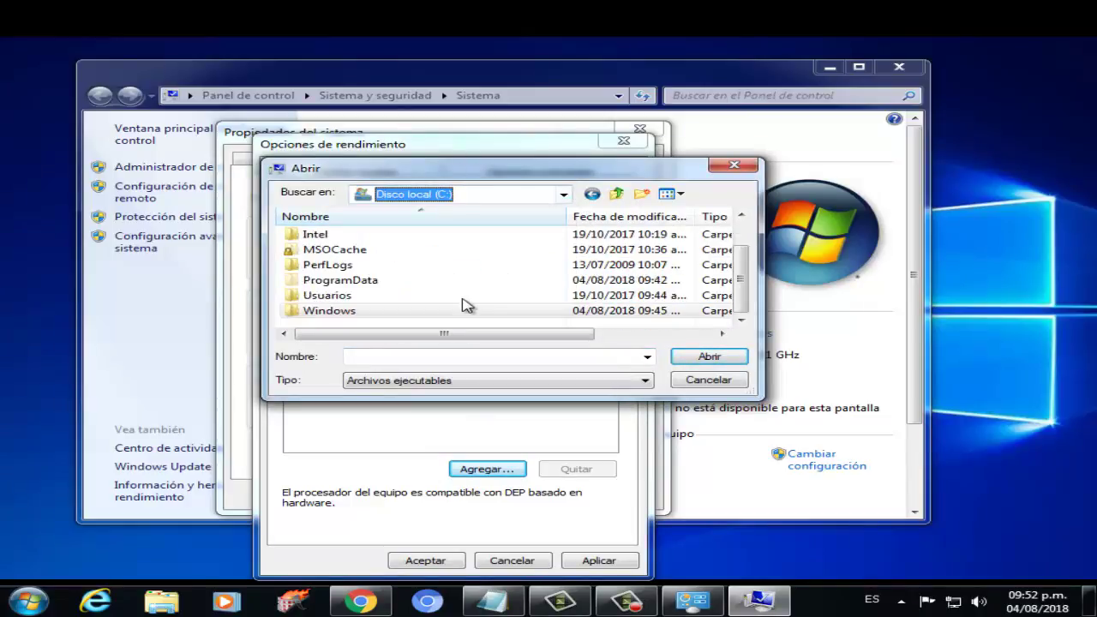
pyautogui.click(381, 281)
pyautogui.scroll(1, 381, 304)
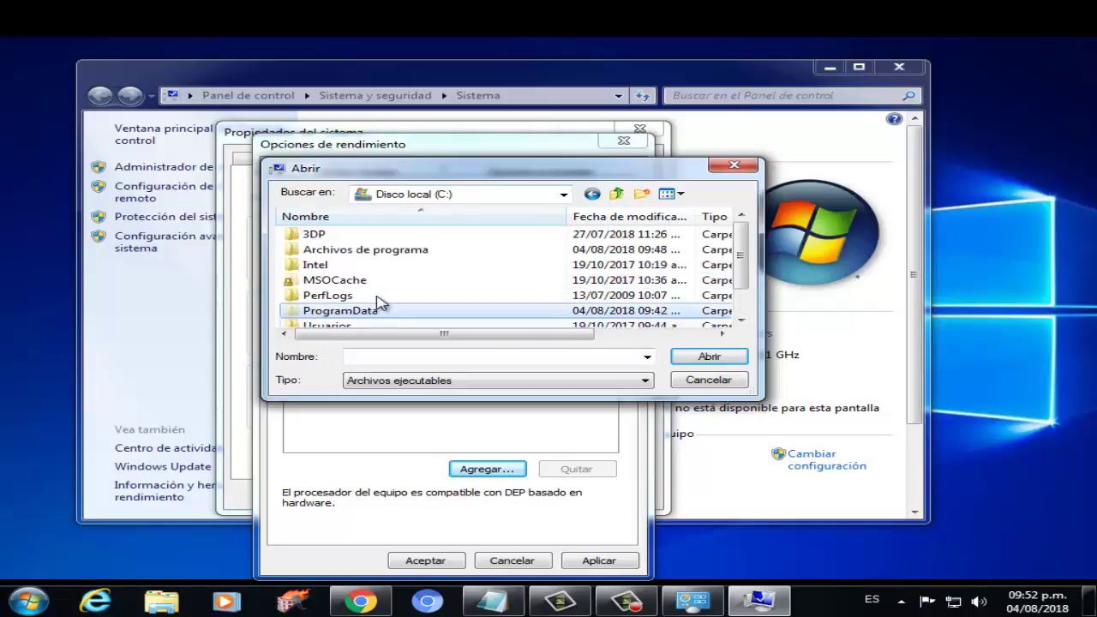
pyautogui.doubleClick(386, 249)
pyautogui.scroll(-7, 381, 299)
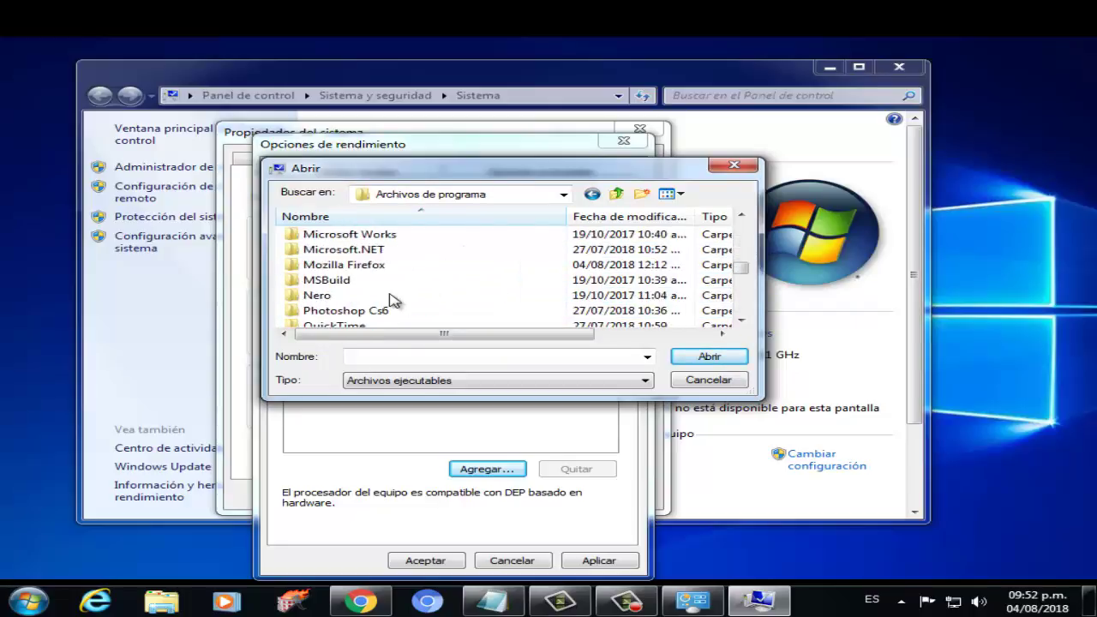
pyautogui.scroll(-3, 391, 300)
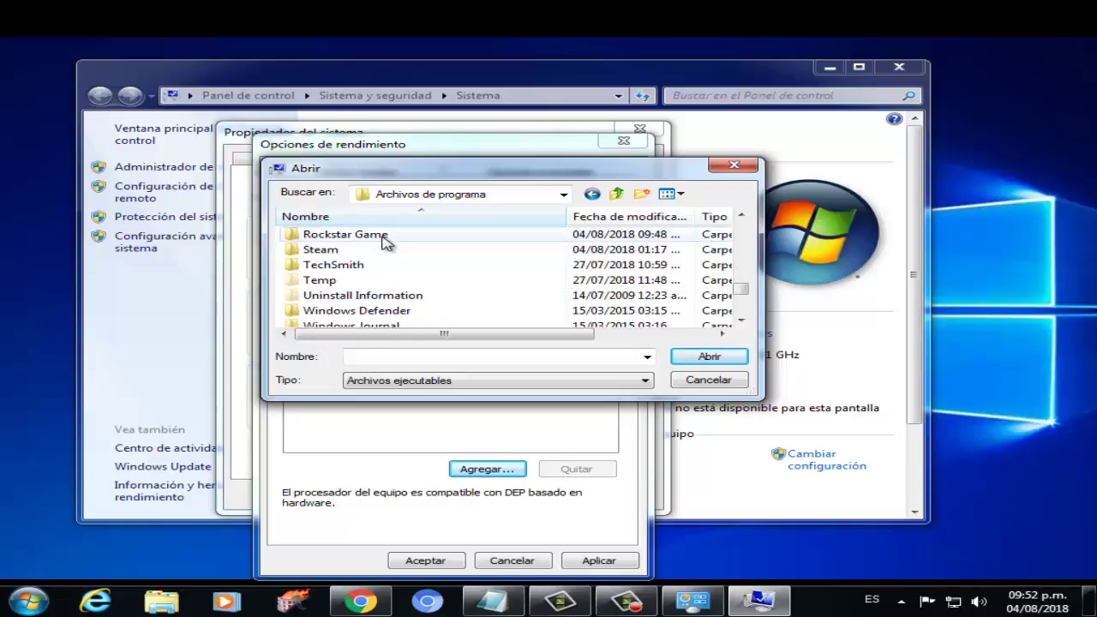
pyautogui.doubleClick(383, 238)
pyautogui.doubleClick(384, 240)
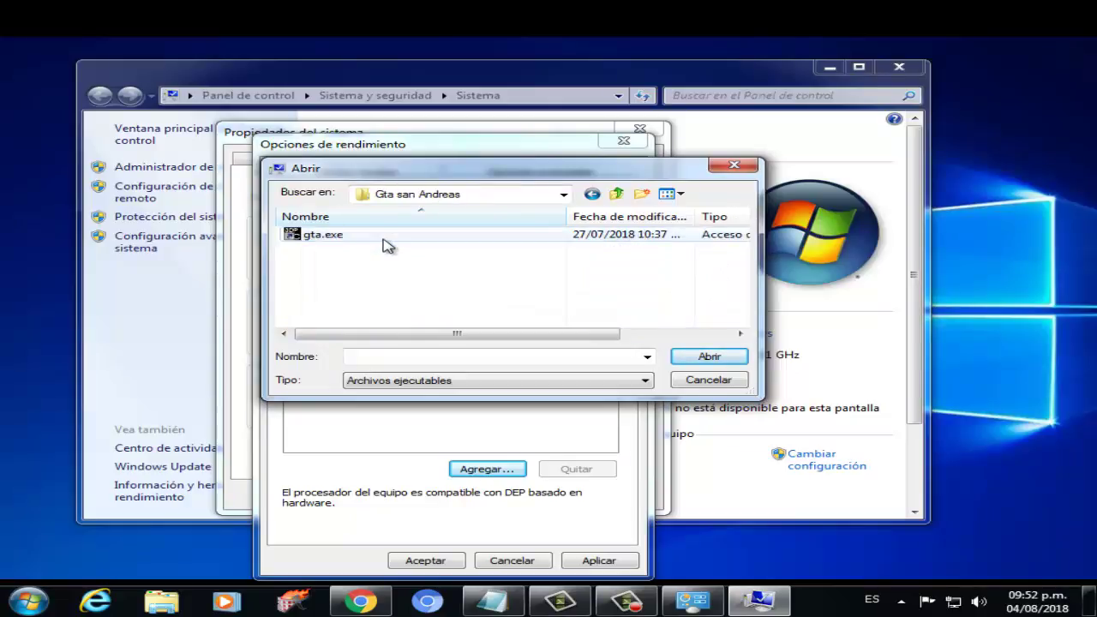
# Select gta.exe as the program to exempt from DEP, and cancel the file selection without adding it
pyautogui.click(337, 240)
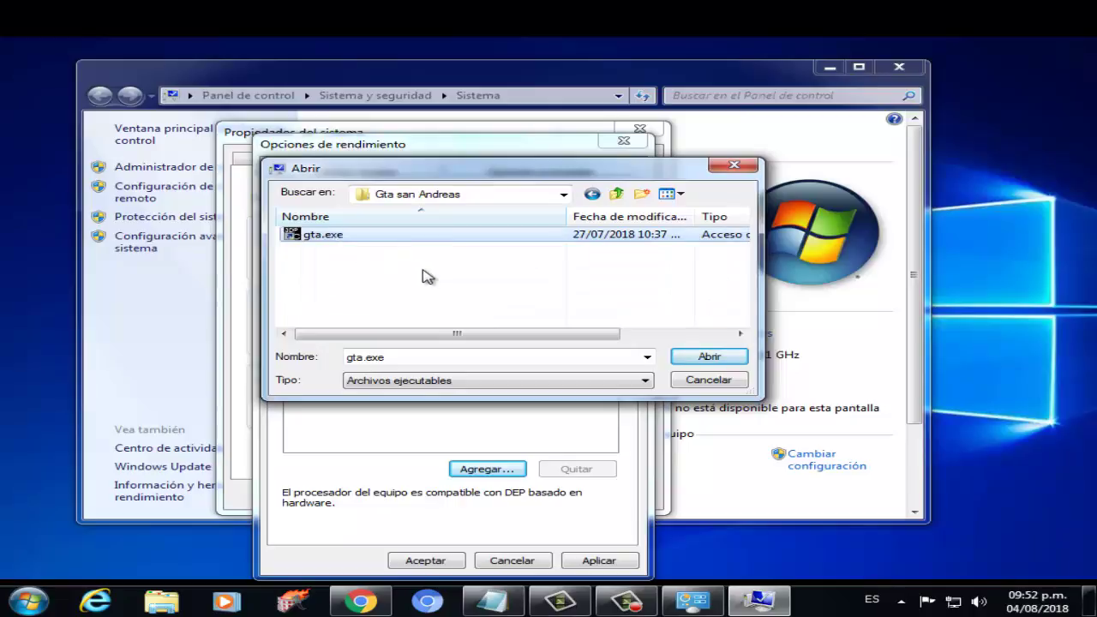
pyautogui.click(387, 275)
pyautogui.click(355, 237)
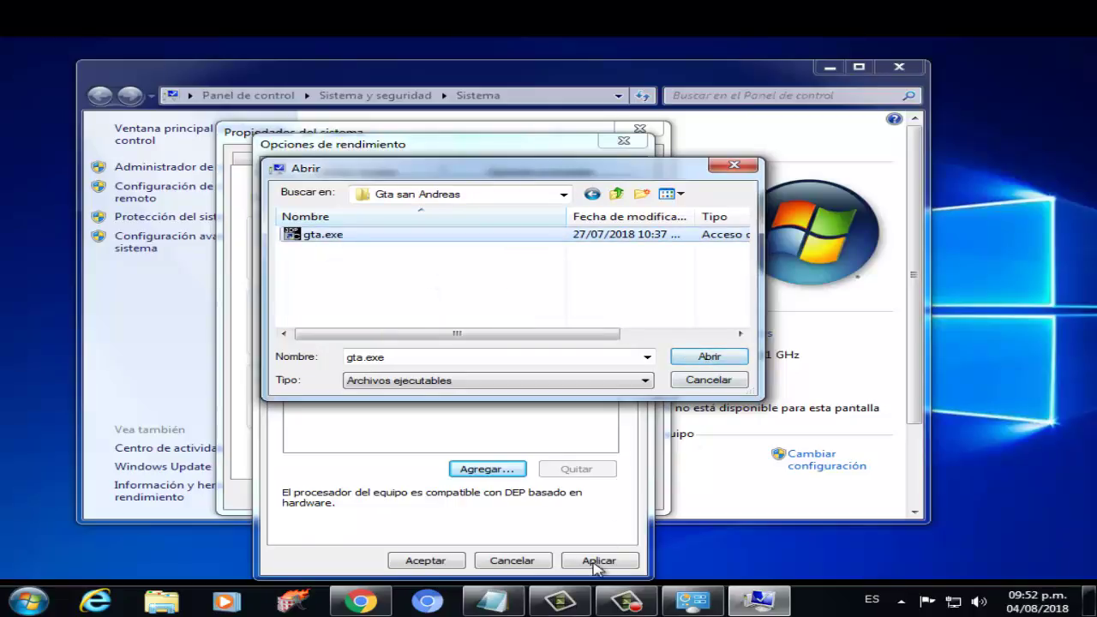
pyautogui.click(694, 382)
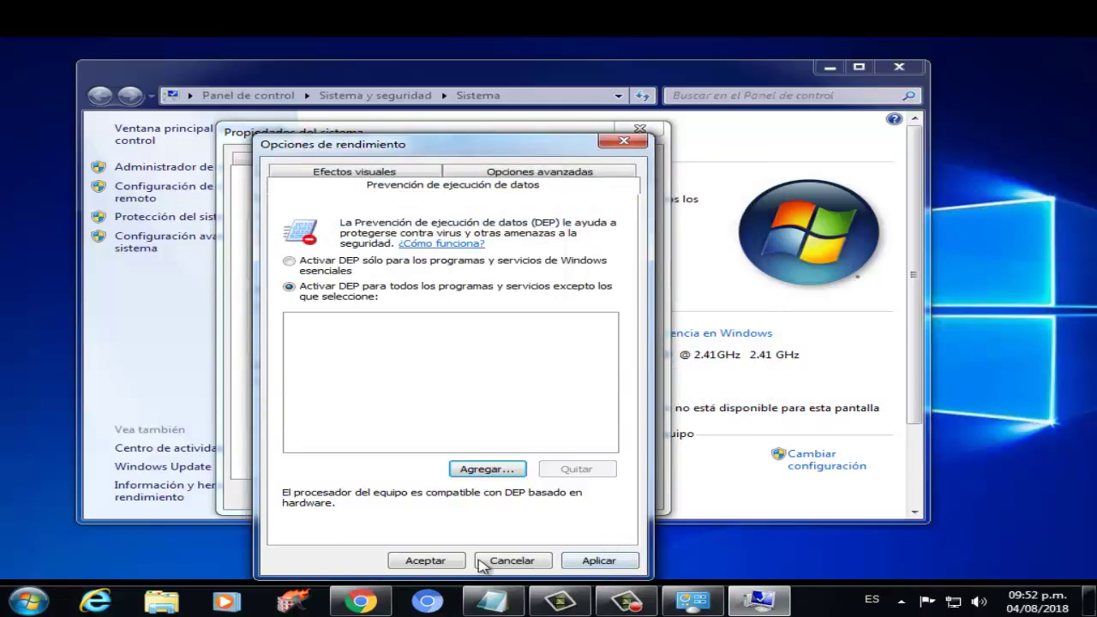
# Cancel the performance options and system properties without applying changes, and close the Sistema window
pyautogui.moveTo(524, 144); pyautogui.dragTo(964, 154)
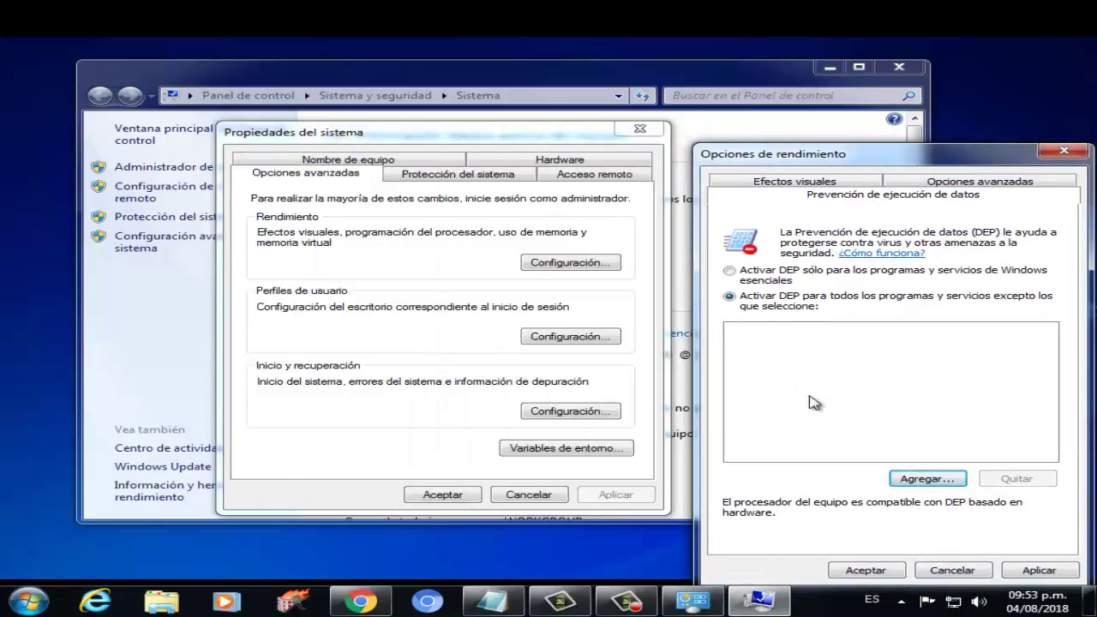
pyautogui.moveTo(785, 161); pyautogui.dragTo(477, 133)
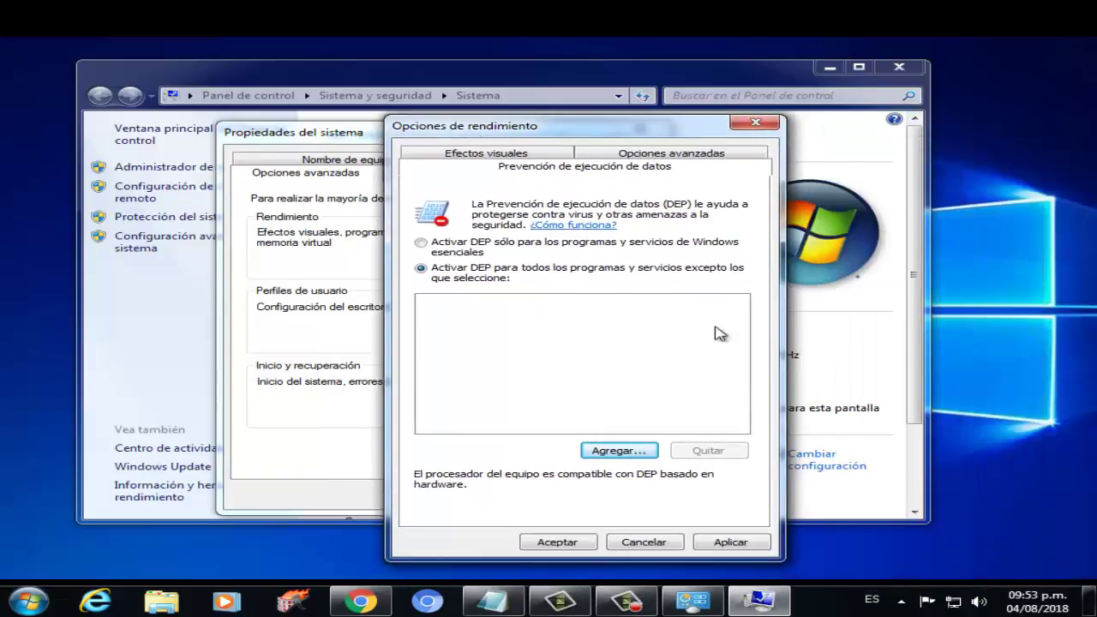
pyautogui.click(643, 541)
pyautogui.click(549, 498)
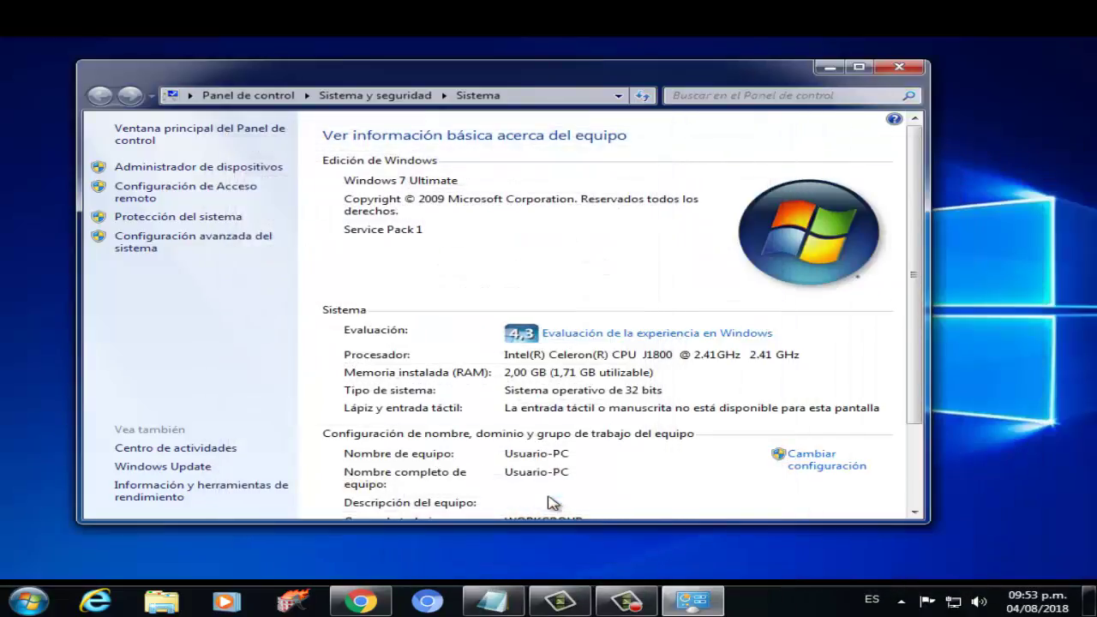
pyautogui.click(898, 67)
# Refresh the desktop twice
pyautogui.rightClick(439, 101)
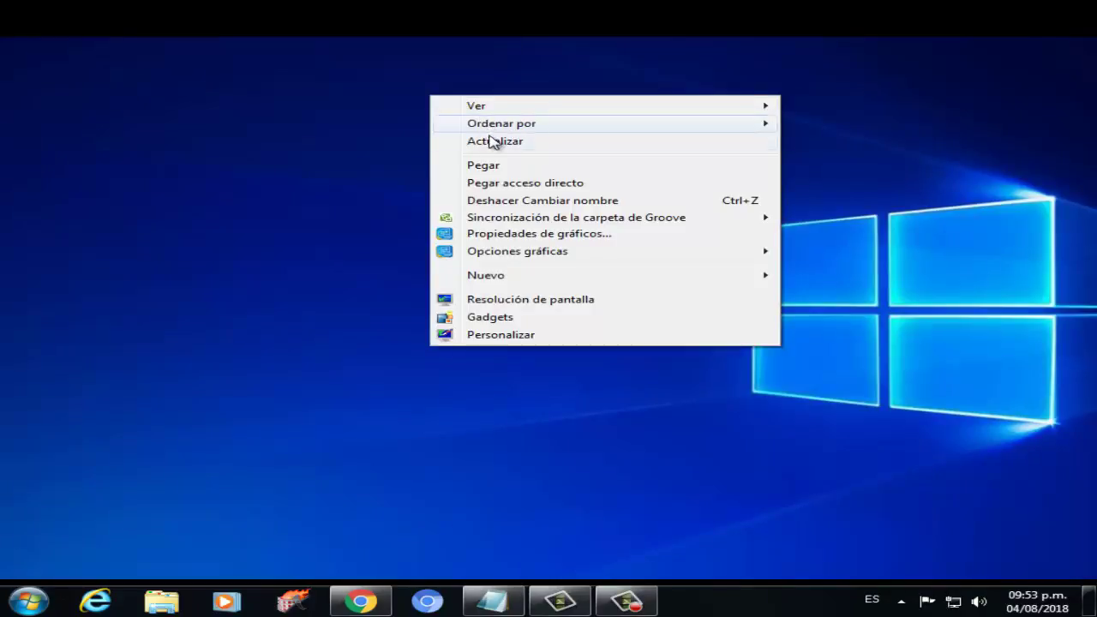
pyautogui.click(489, 140)
pyautogui.rightClick(430, 80)
pyautogui.click(500, 126)
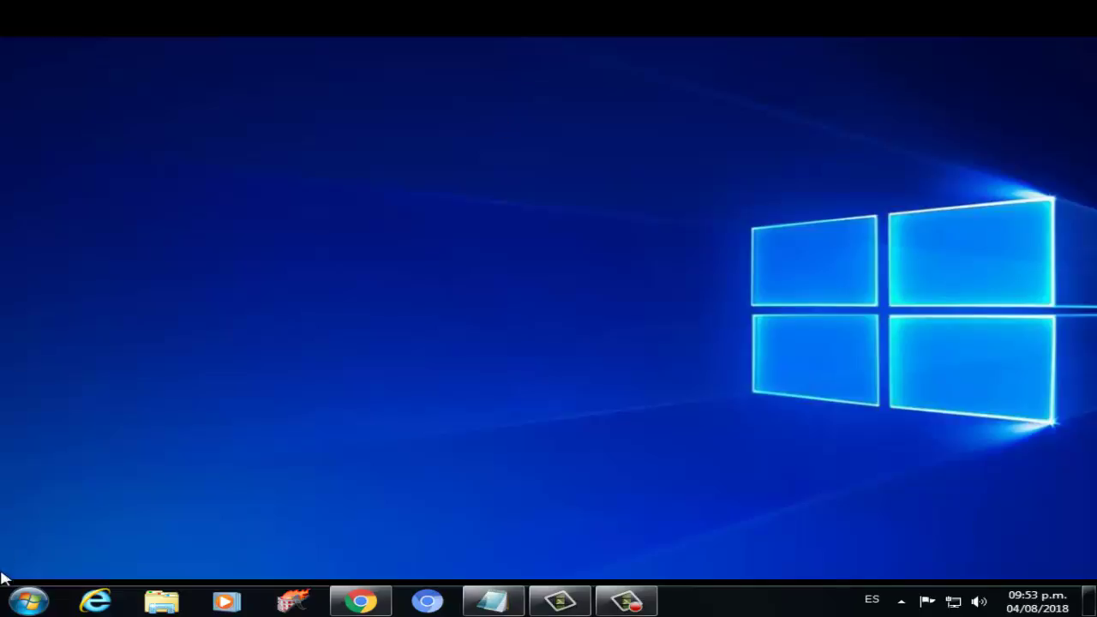
# Search the computer's programs for "administrador" and open Administrador de dispositivos
pyautogui.click(28, 599)
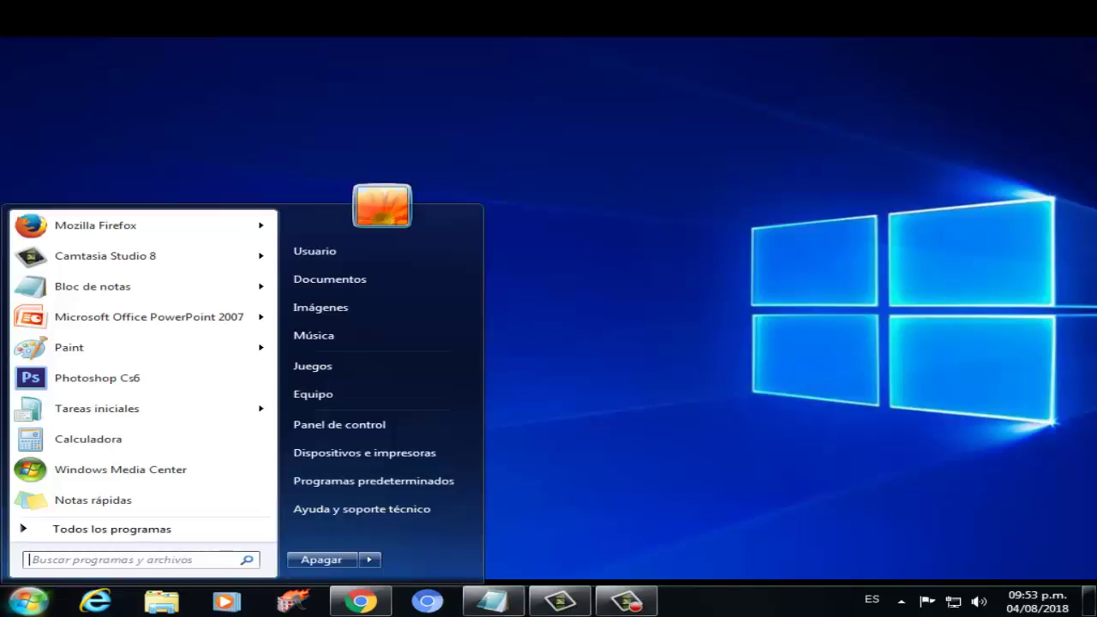
pyautogui.click(44, 561)
pyautogui.write('administ')
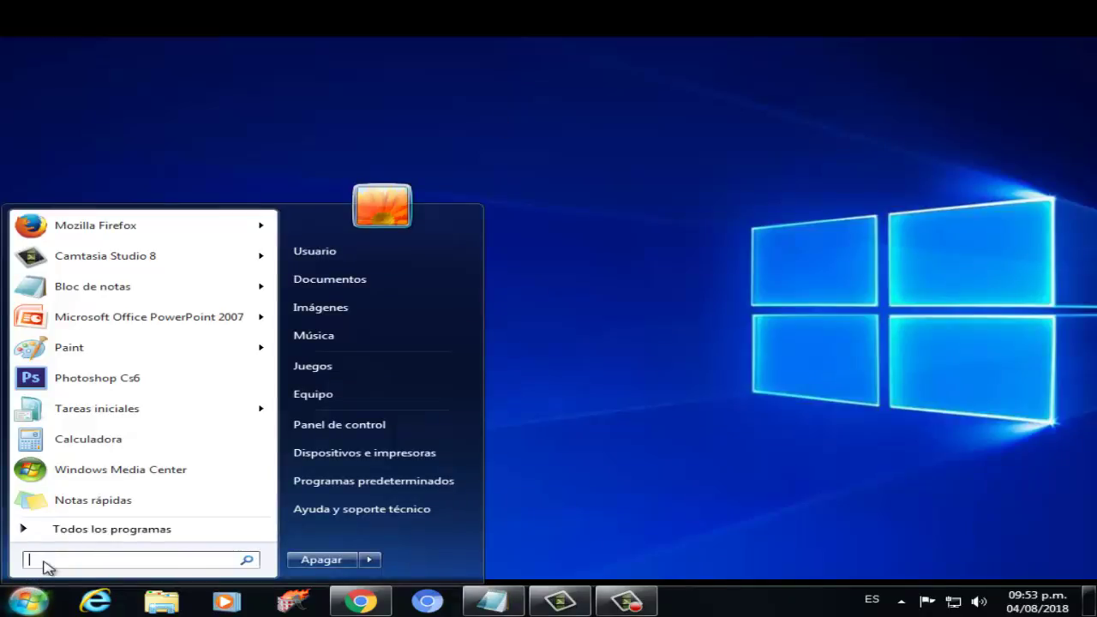
pyautogui.write('rador')
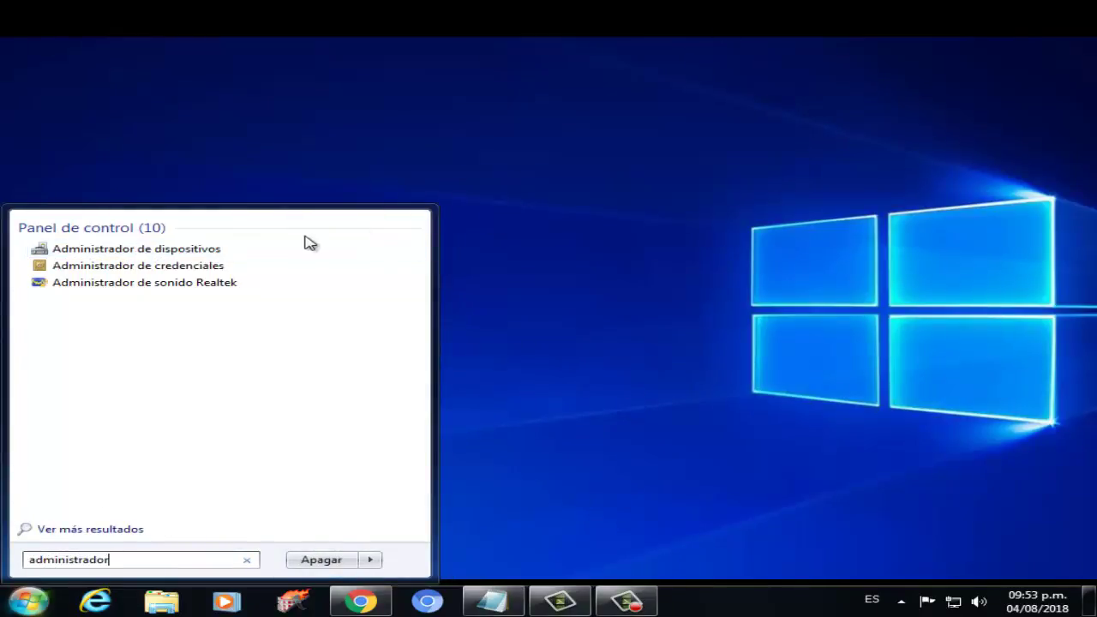
pyautogui.click(221, 250)
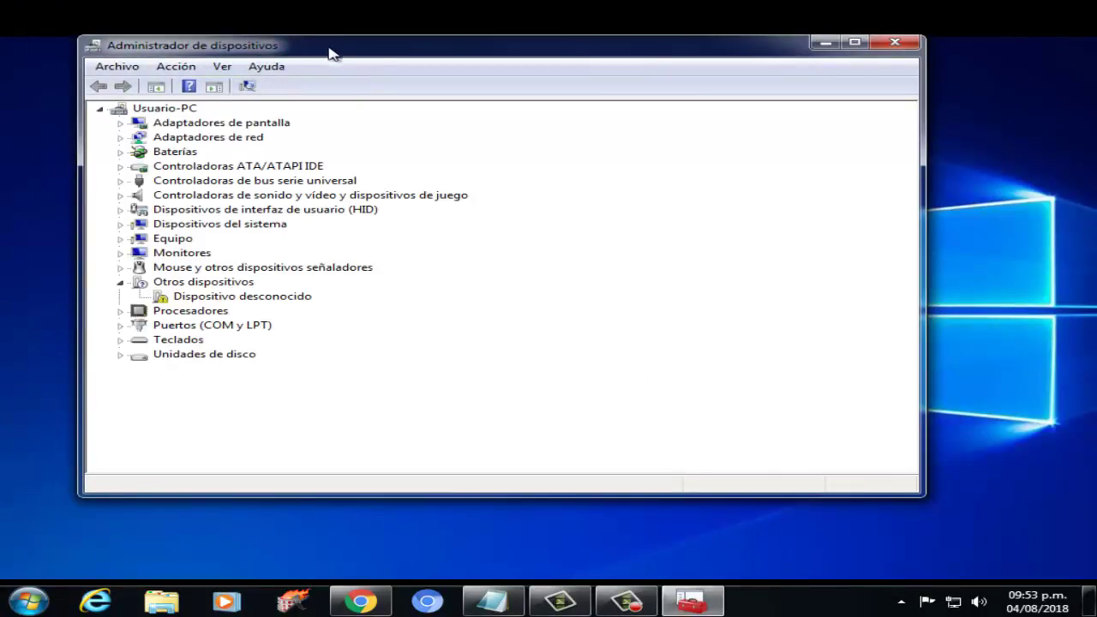
# Expand the display adapters and look at the general properties of Intel(R) HD Graphics, leaving them unmodified
pyautogui.click(120, 122)
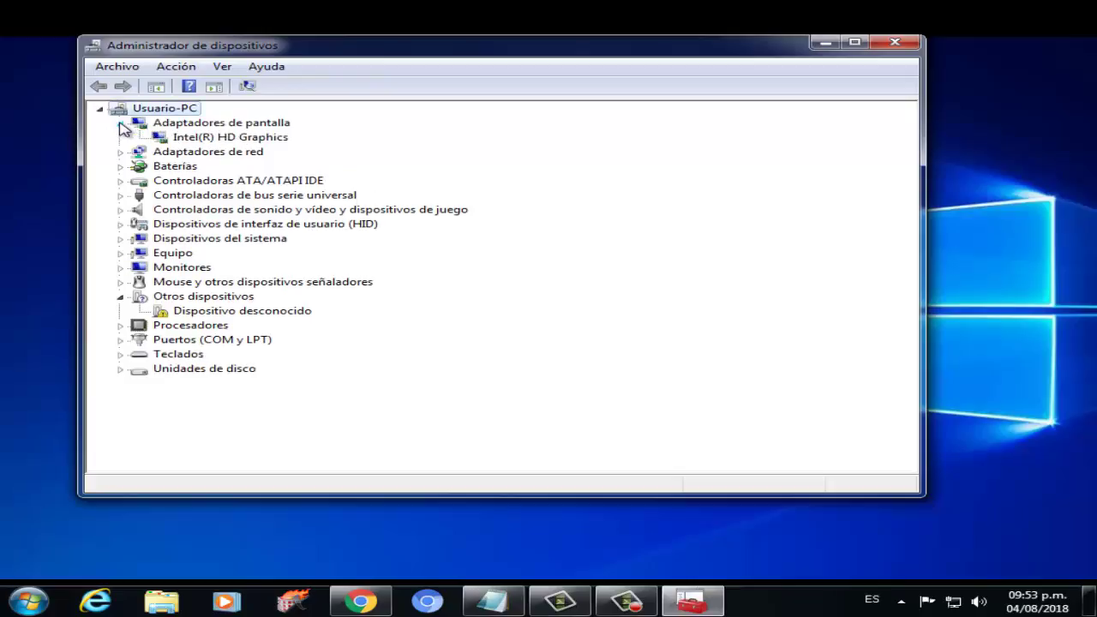
pyautogui.doubleClick(210, 139)
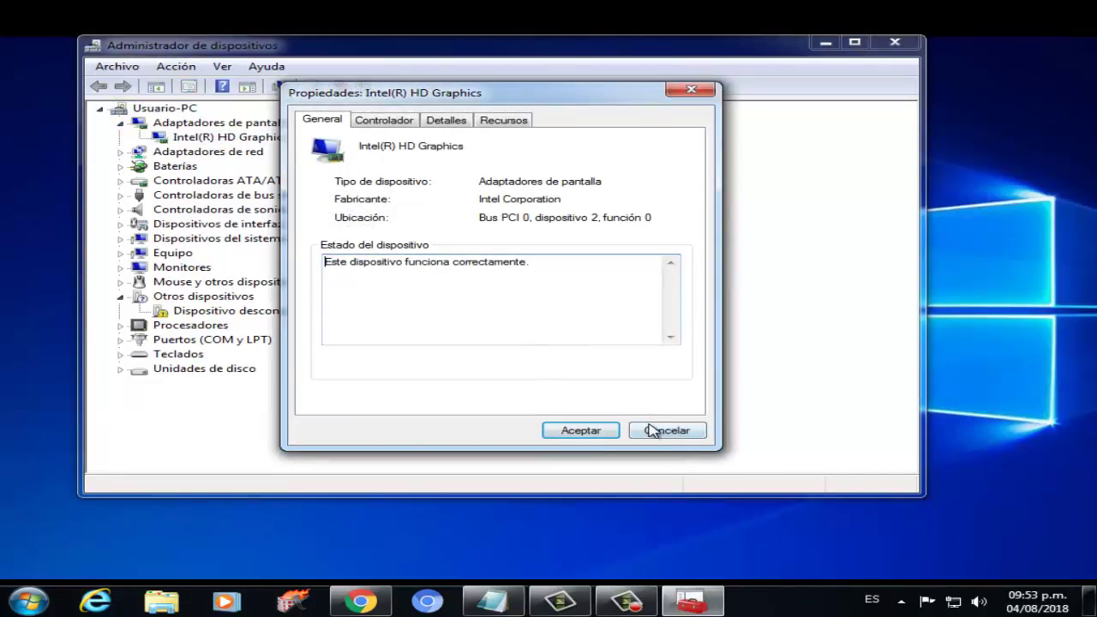
pyautogui.click(649, 430)
# Look at the driver update options for Intel(R) HD Graphics without starting an update, and close the device manager
pyautogui.rightClick(275, 139)
pyautogui.click(332, 147)
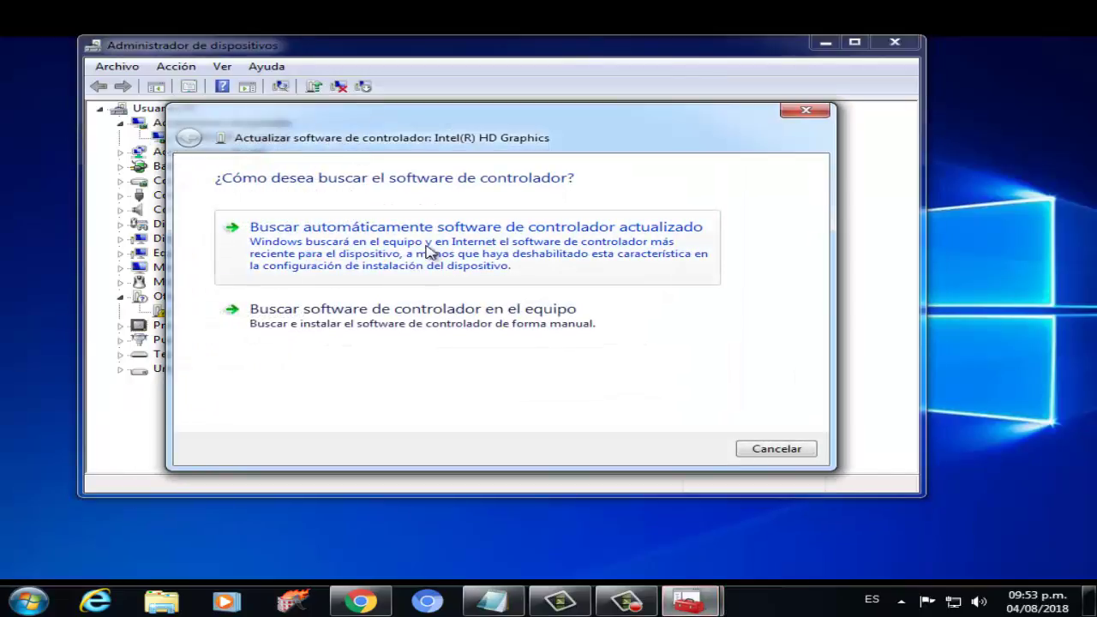
pyautogui.moveTo(497, 131); pyautogui.dragTo(619, 183)
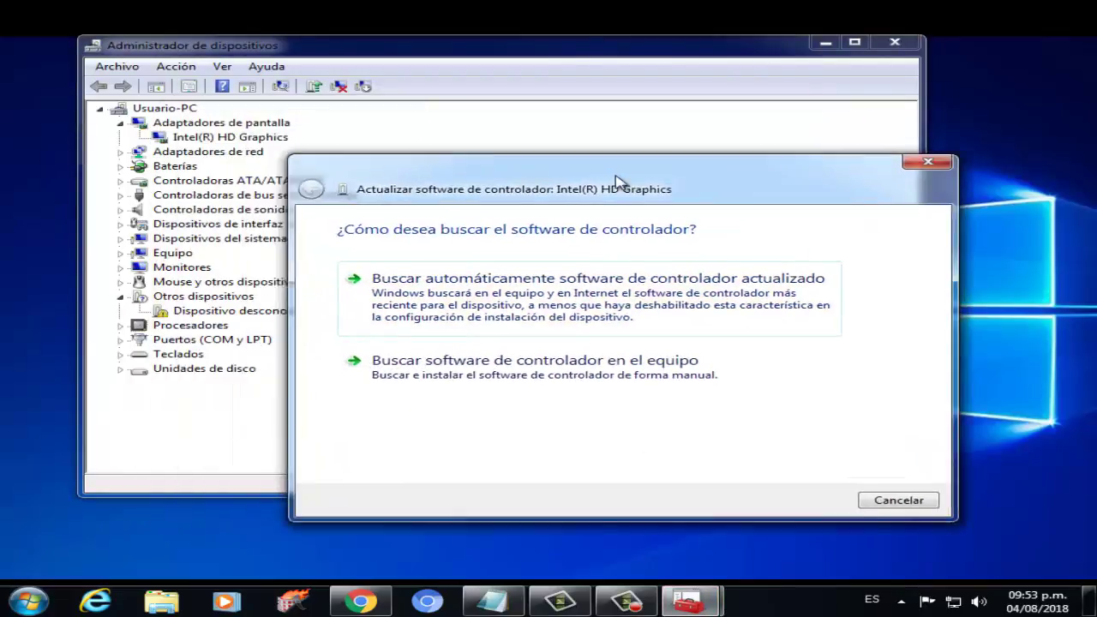
pyautogui.click(897, 502)
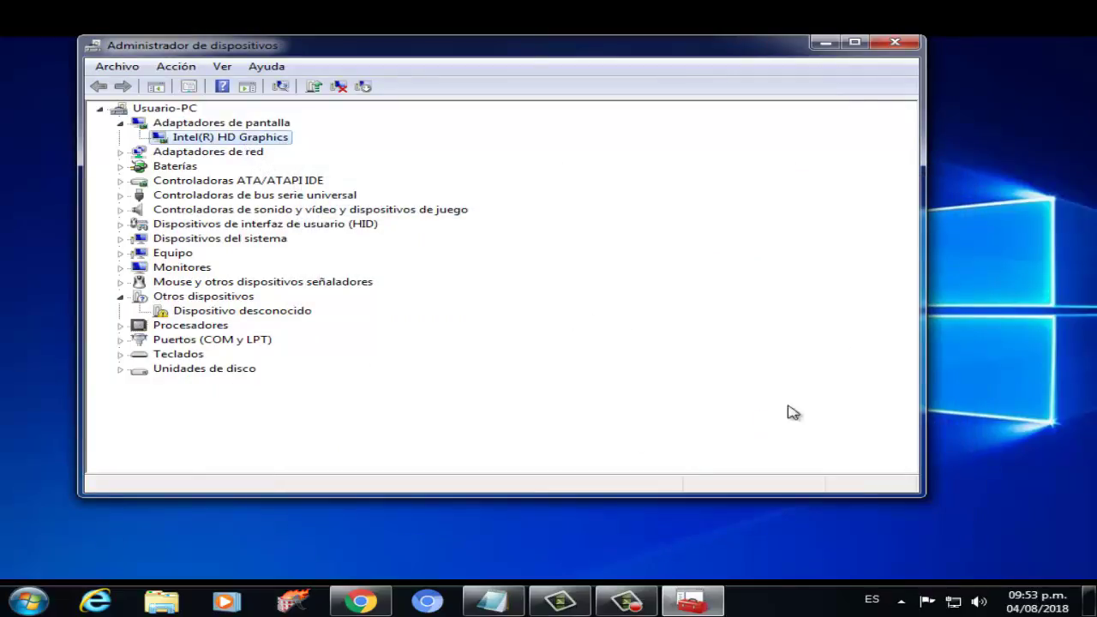
pyautogui.click(894, 42)
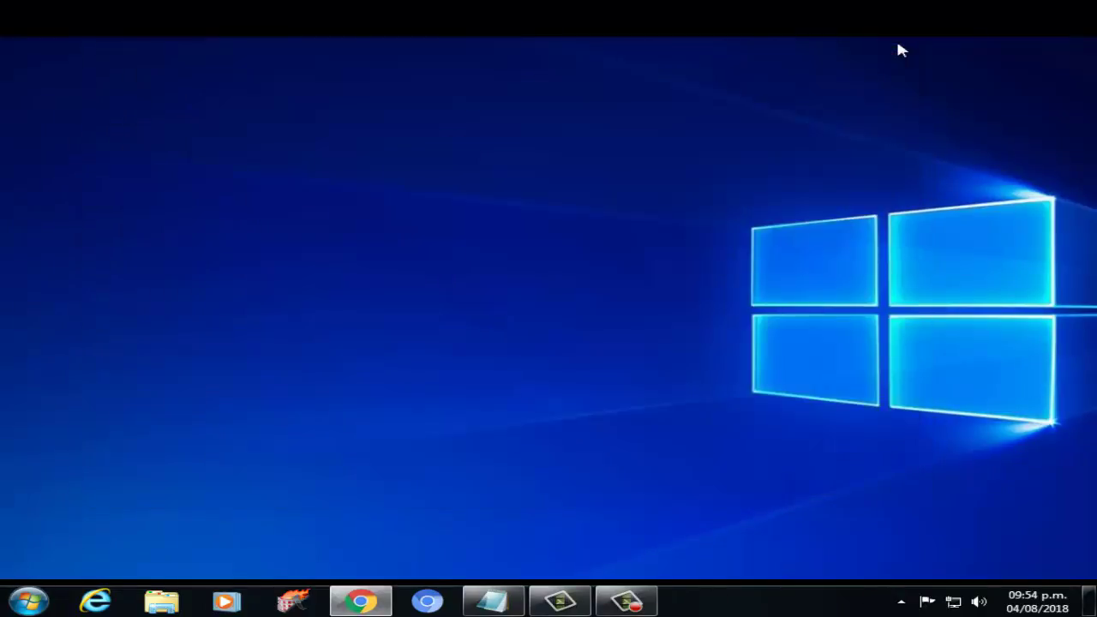